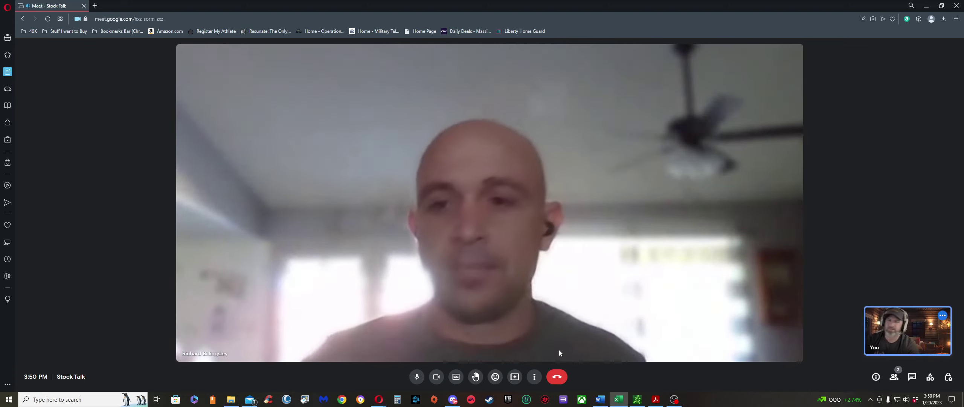
# Present the entire Screen 2 to everyone in the meeting
pyautogui.click(516, 376)
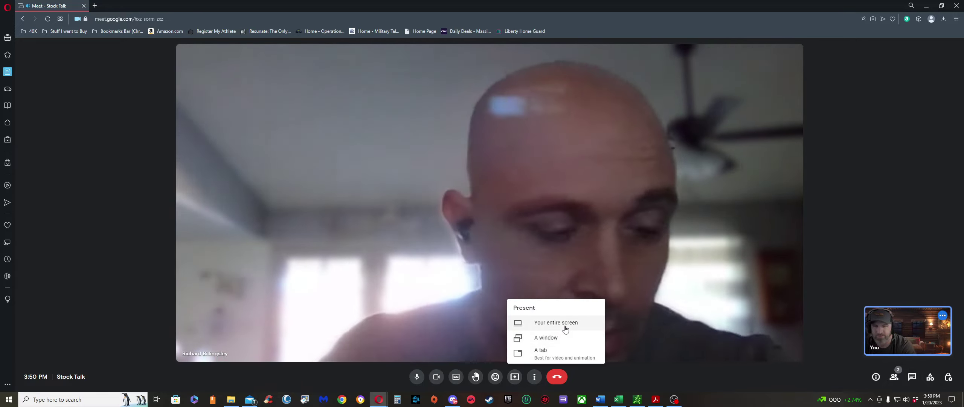
pyautogui.click(565, 326)
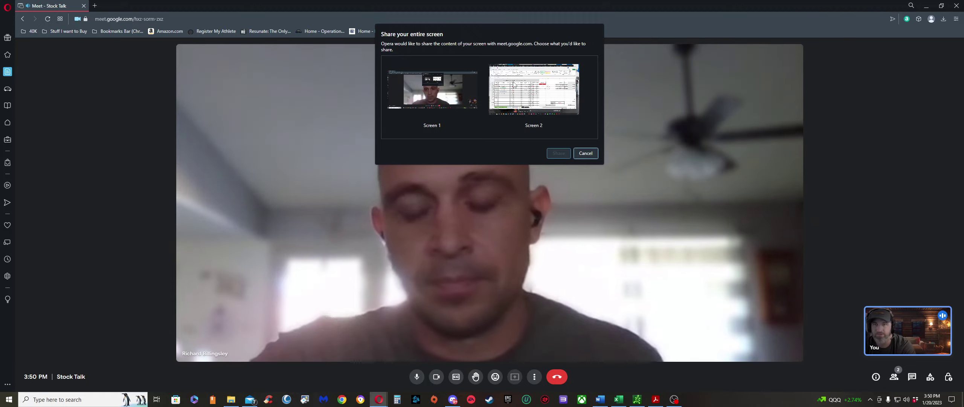
pyautogui.click(544, 129)
pyautogui.click(560, 154)
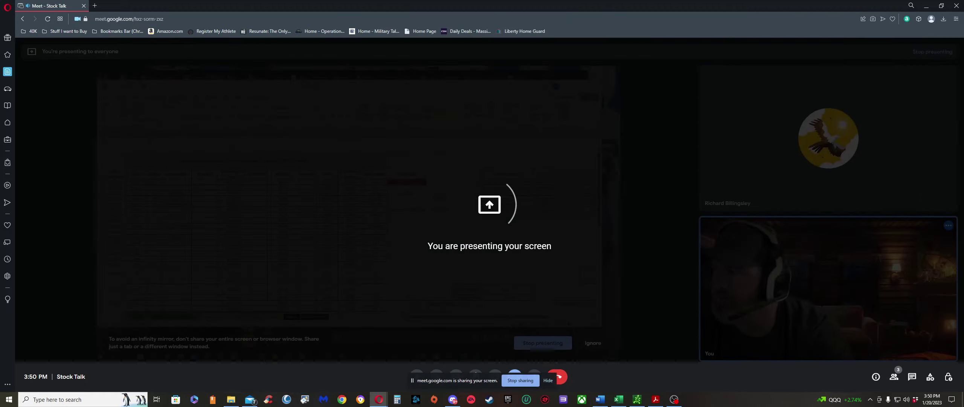
pyautogui.hotkey('alt', 'Tab')
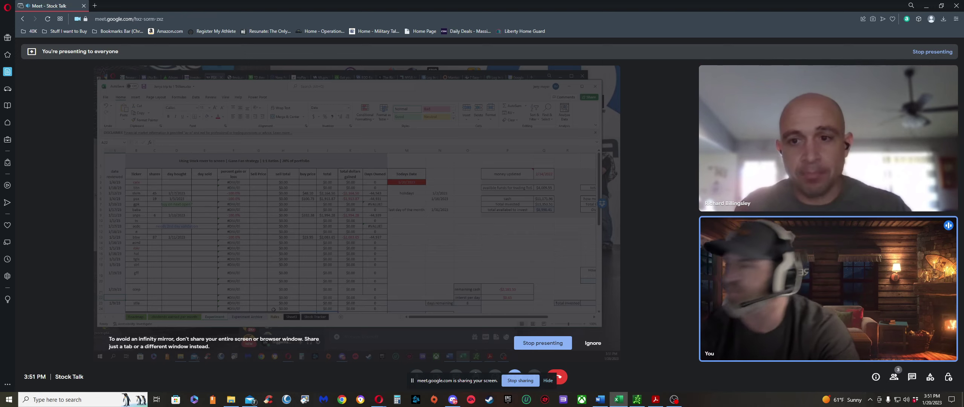
# Open the Experiment Archive sheet in the shared workbook and ignore the infinity-mirror warning over the presentation preview
pyautogui.click(252, 317)
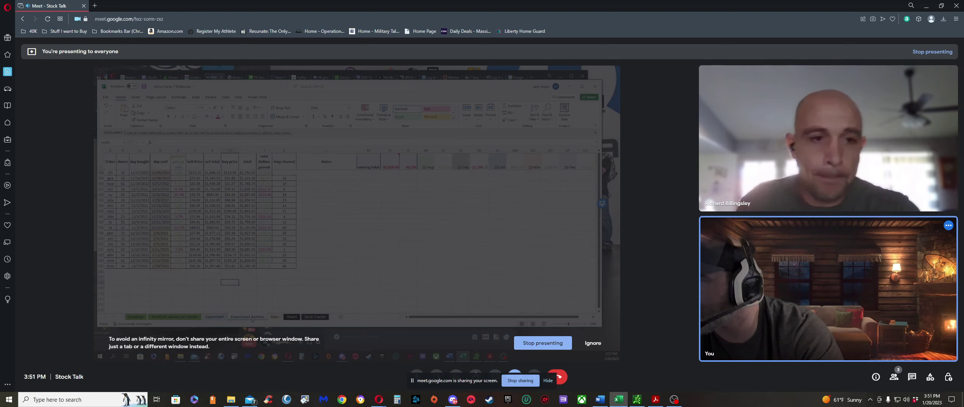
pyautogui.click(274, 266)
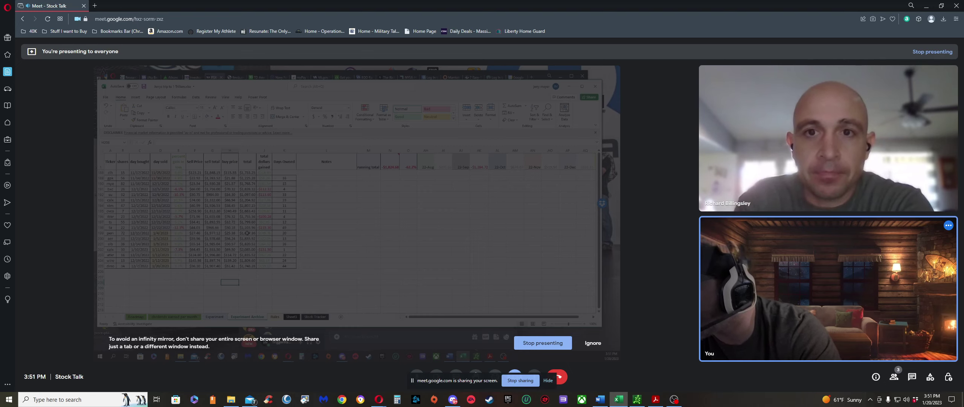
pyautogui.click(327, 233)
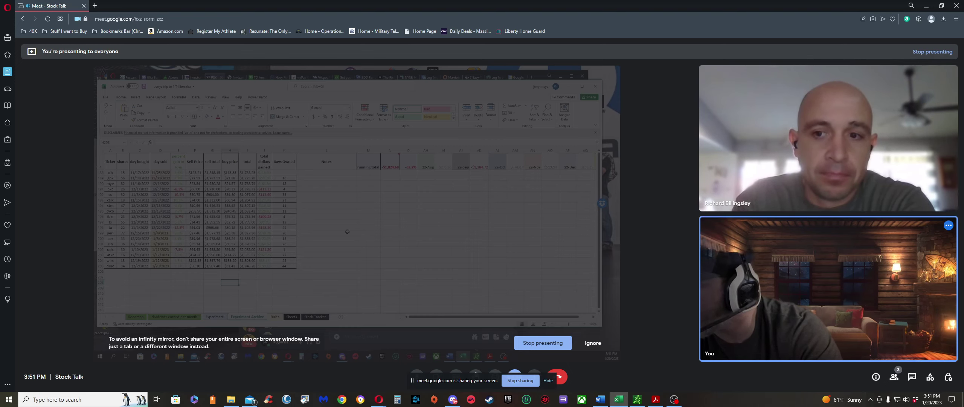
pyautogui.click(593, 343)
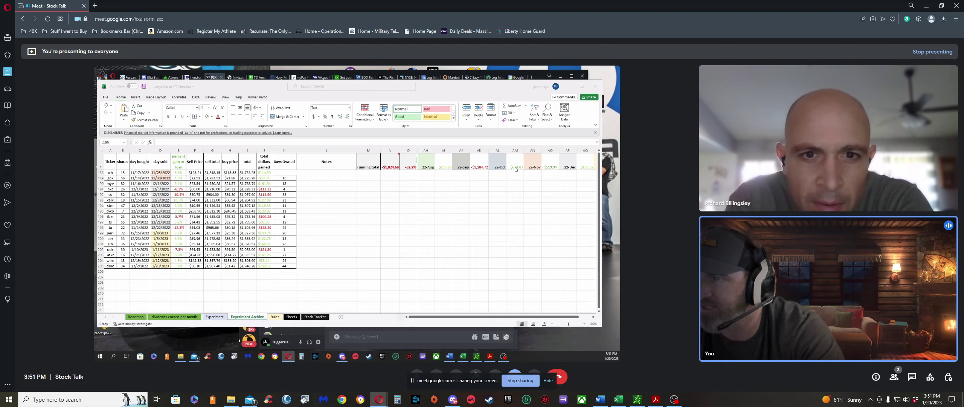
# Inspect the monthly total cells for November, December and January in the archive's header row
pyautogui.moveTo(476, 317); pyautogui.dragTo(491, 317)
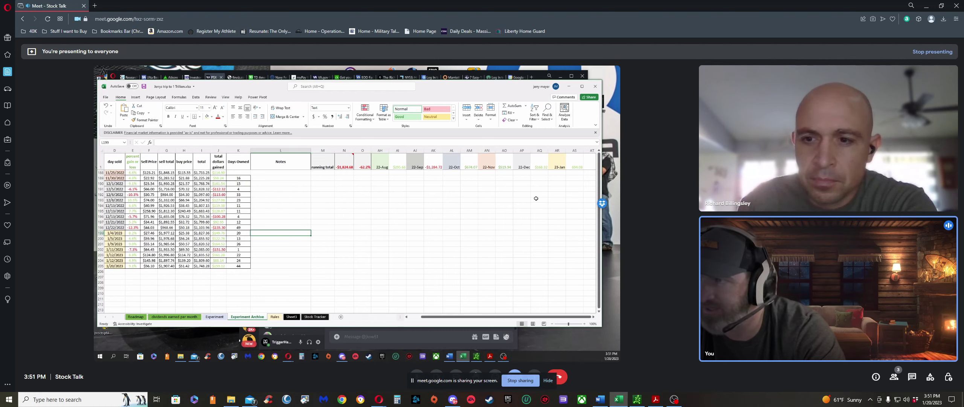
pyautogui.click(504, 167)
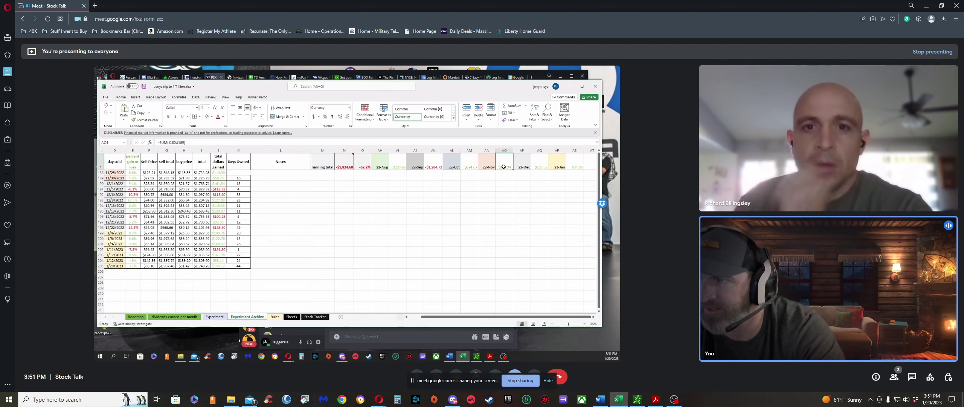
pyautogui.click(540, 167)
pyautogui.click(577, 167)
pyautogui.moveTo(523, 317); pyautogui.dragTo(511, 318)
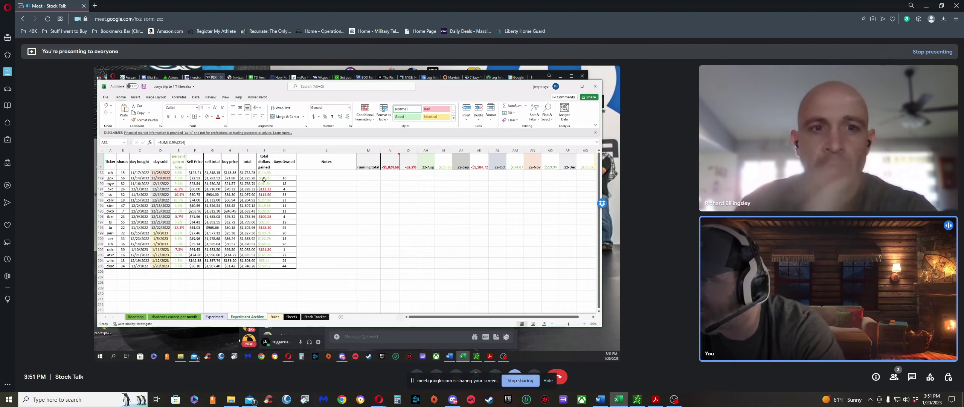
# Check the sum of the total dollars gained values in rows 189 to 205, and inspect individual trade gains
pyautogui.moveTo(264, 178); pyautogui.dragTo(265, 266)
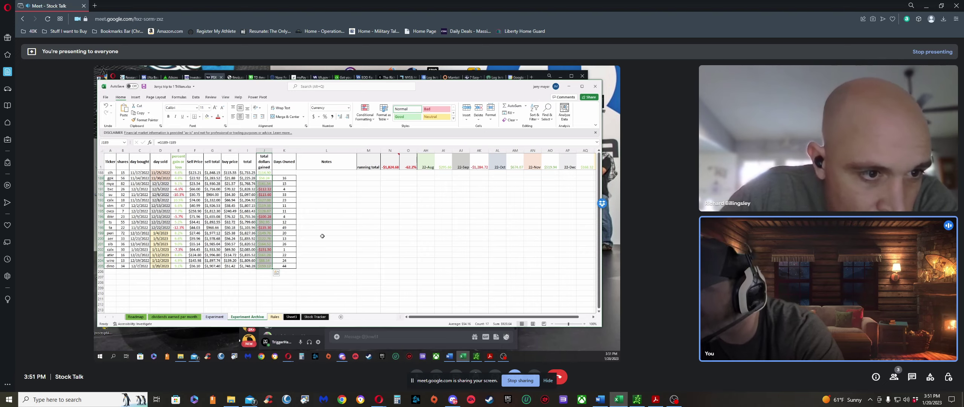
pyautogui.click(329, 205)
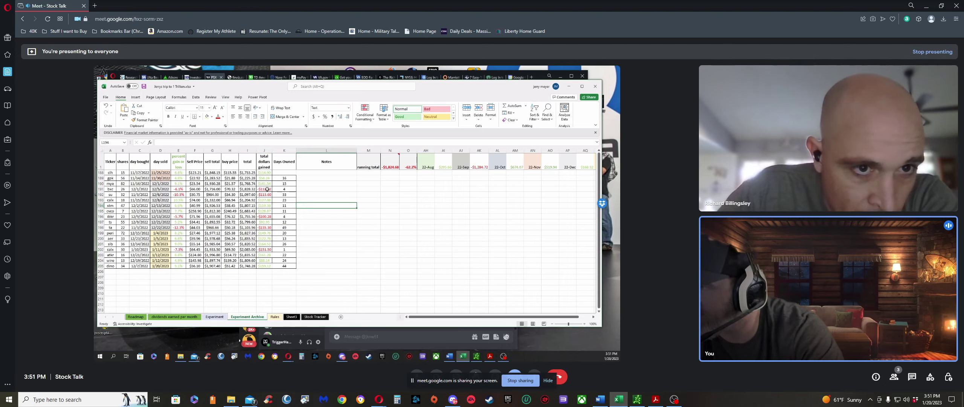
pyautogui.click(267, 193)
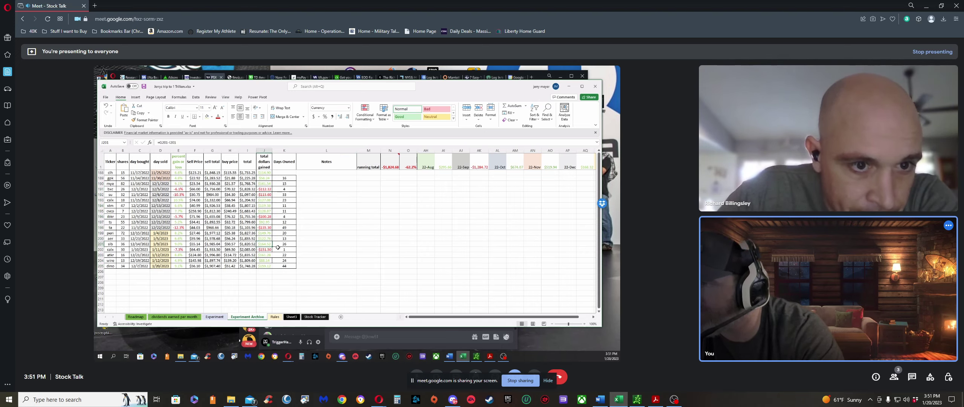
pyautogui.click(348, 239)
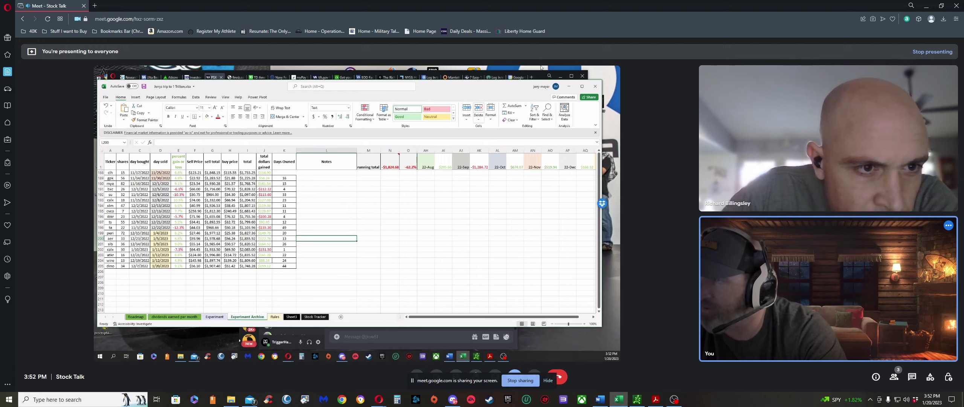
# Switch to the TradingView window and examine the Phillips 66 (PSX) daily chart back to early October 2022
pyautogui.click(540, 77)
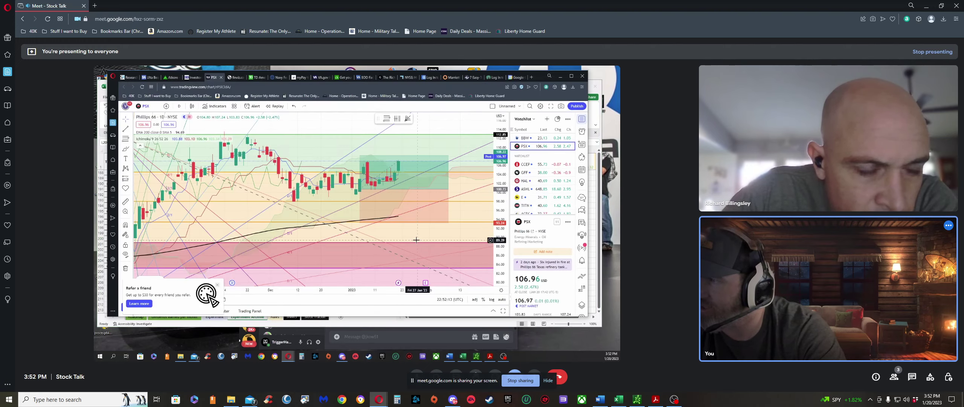
pyautogui.moveTo(256, 216); pyautogui.dragTo(335, 230)
pyautogui.moveTo(503, 194); pyautogui.dragTo(503, 207)
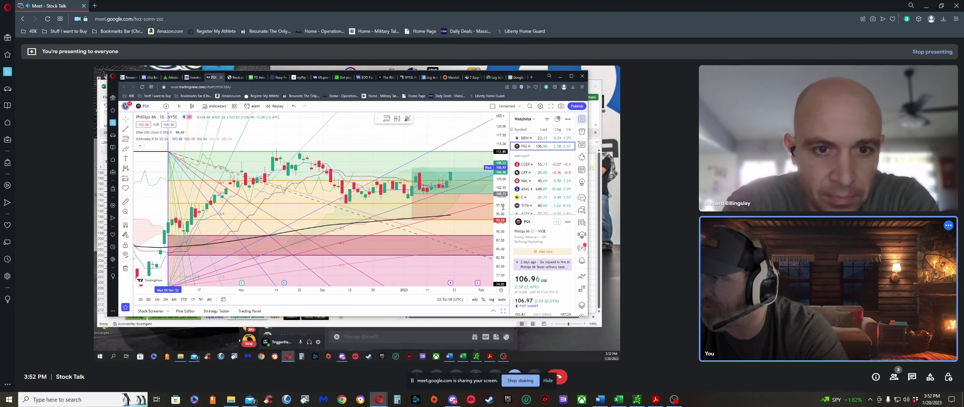
pyautogui.moveTo(391, 226)
pyautogui.mouseDown()
pyautogui.moveTo(377, 251)
pyautogui.moveTo(398, 222)
pyautogui.mouseUp()
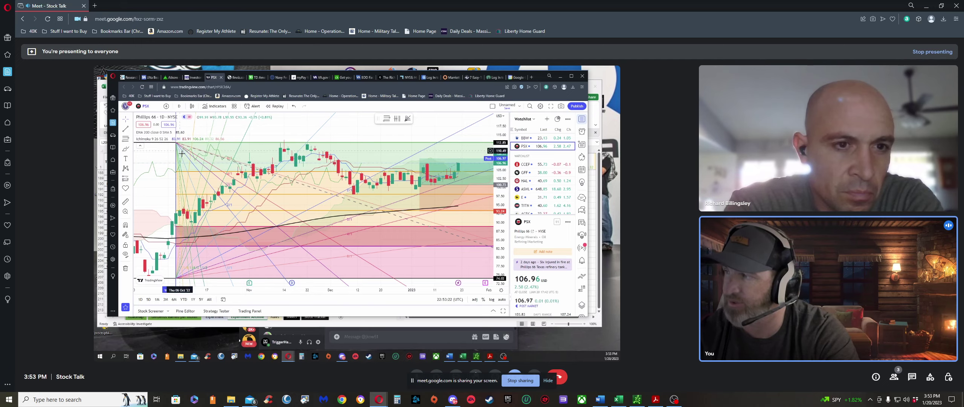
pyautogui.moveTo(182, 153); pyautogui.dragTo(208, 216)
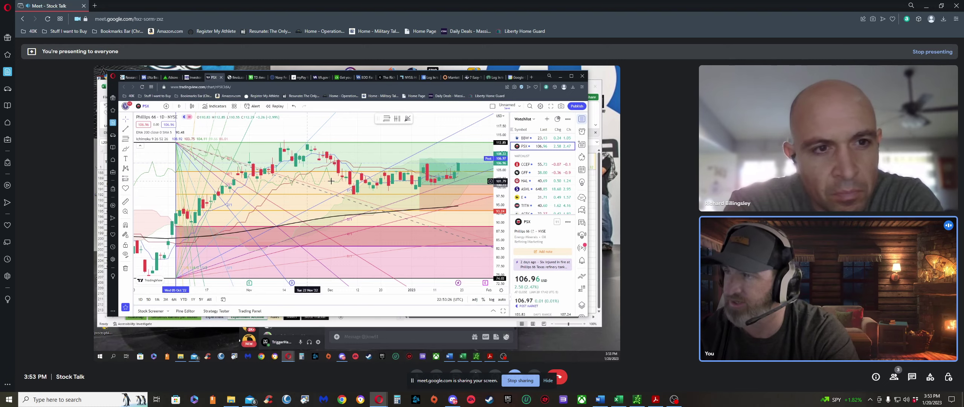
# Review the SLVM and BBW daily charts from the watchlist's own stocks
pyautogui.scroll(1, 543, 170)
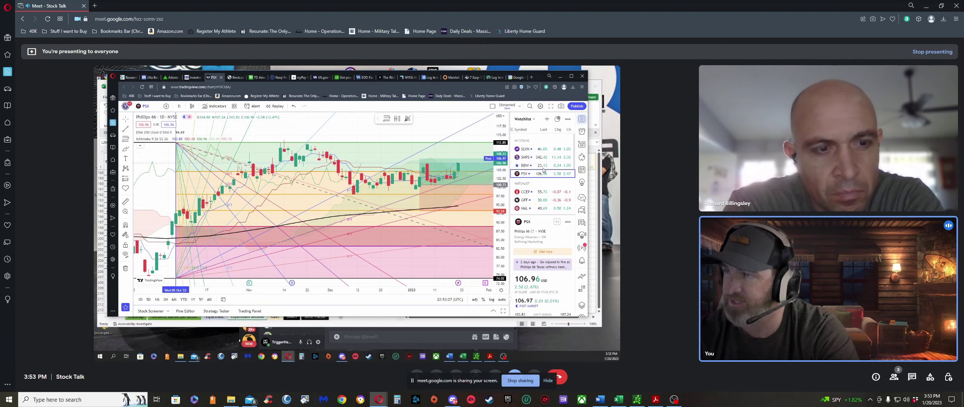
pyautogui.click(544, 150)
pyautogui.moveTo(443, 250); pyautogui.dragTo(340, 249)
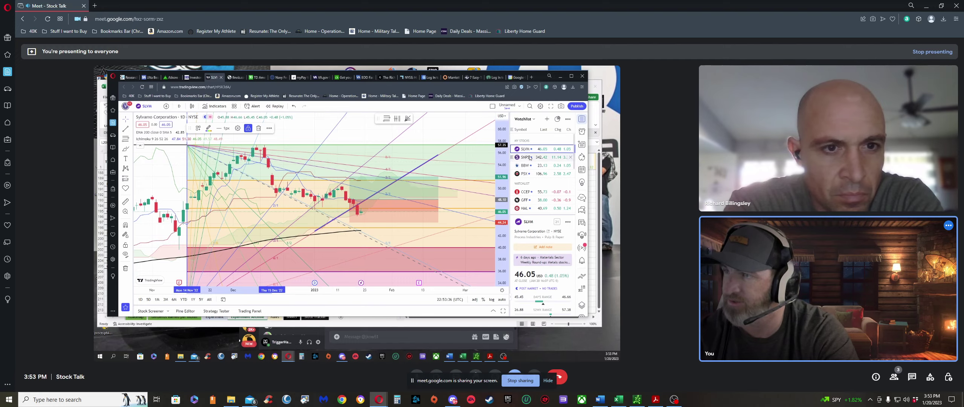
pyautogui.click(545, 166)
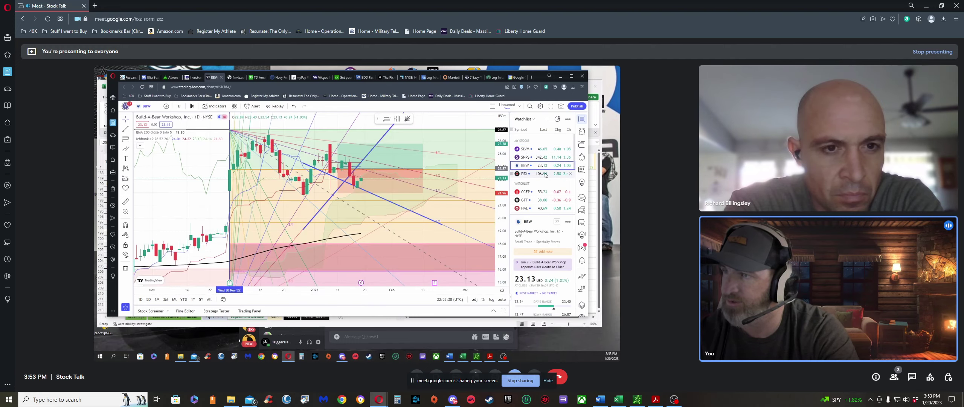
# Return to the PSX chart and examine its price history against the EMA 200 line
pyautogui.click(545, 175)
pyautogui.moveTo(241, 182); pyautogui.dragTo(381, 182)
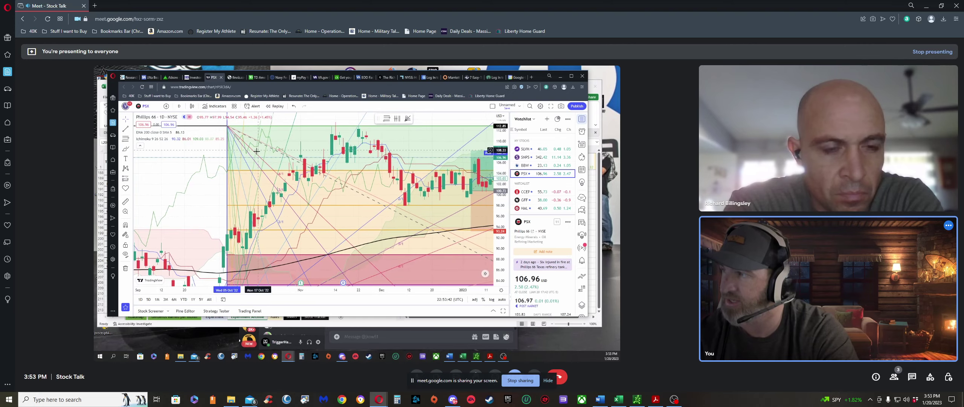
pyautogui.hscroll(3, 315, 207)
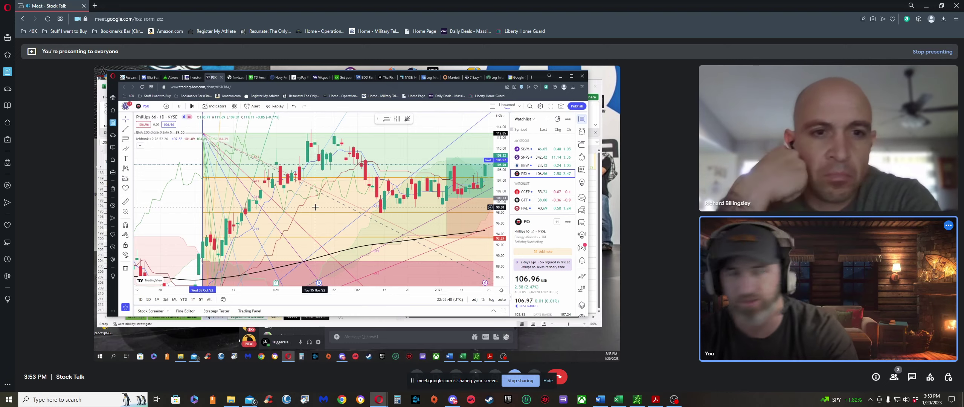
pyautogui.hscroll(5, 424, 179)
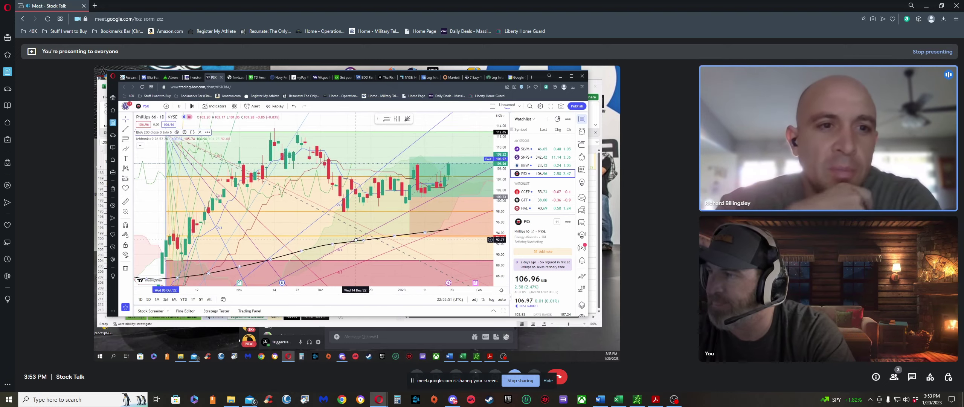
pyautogui.click(350, 235)
pyautogui.hscroll(3, 351, 236)
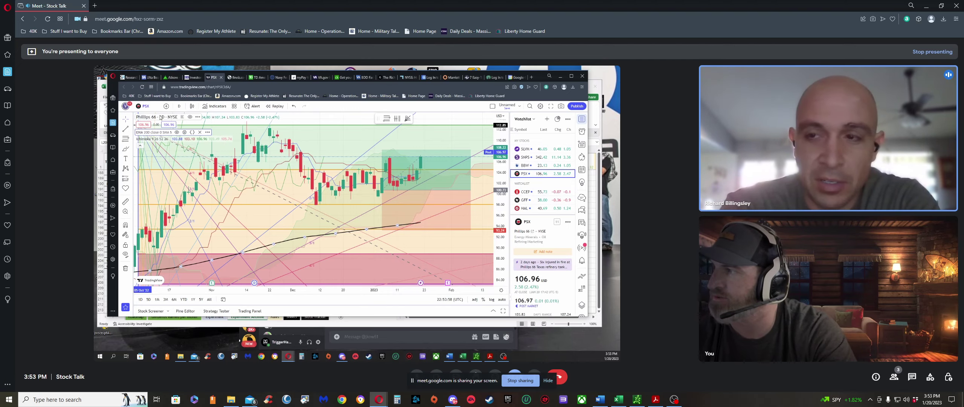
# Look up the GME chart through the symbol search, and switch the chart to GOOGL
pyautogui.click(146, 107)
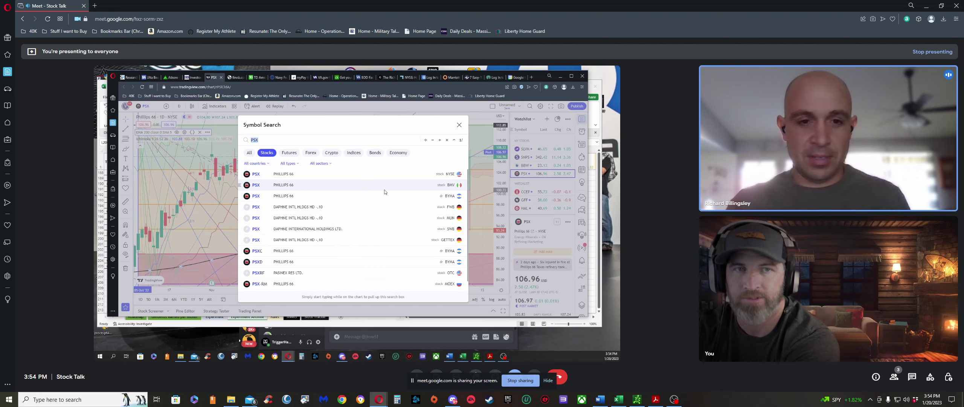
pyautogui.write('GME')
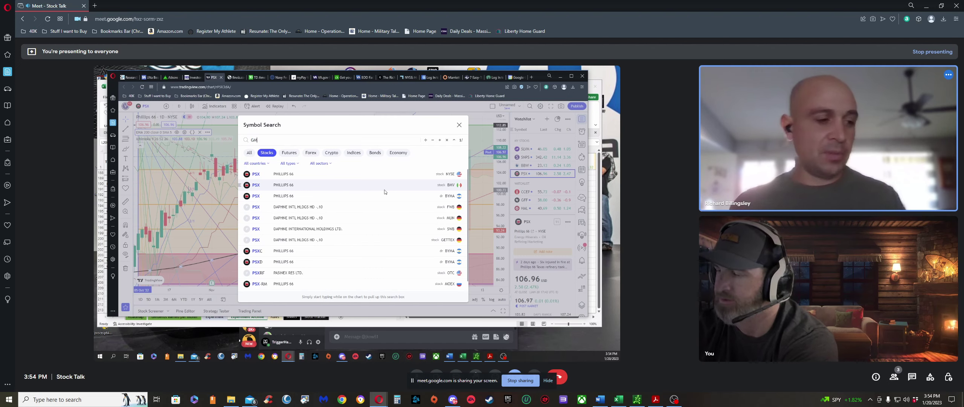
pyautogui.press('Return')
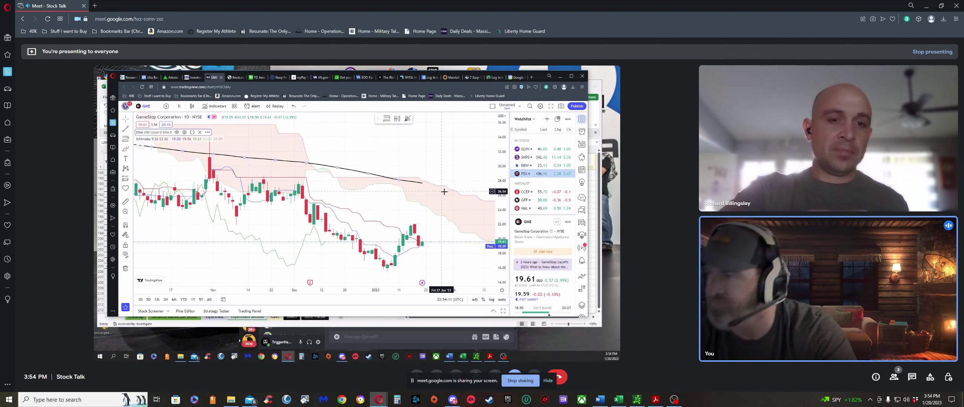
pyautogui.moveTo(262, 241)
pyautogui.mouseDown()
pyautogui.moveTo(300, 241)
pyautogui.moveTo(257, 241)
pyautogui.mouseUp()
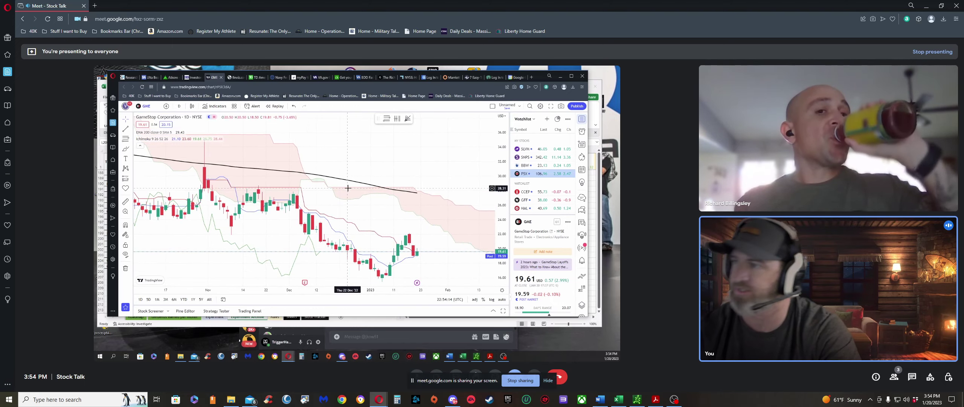
pyautogui.write('GOOGL')
pyautogui.press('Return')
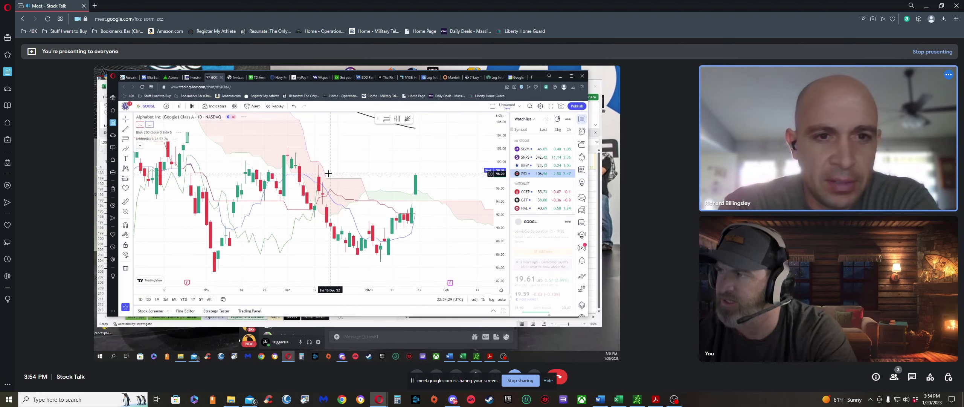
# Load the GME chart again and compress its time and price scales to view a longer history
pyautogui.click(154, 107)
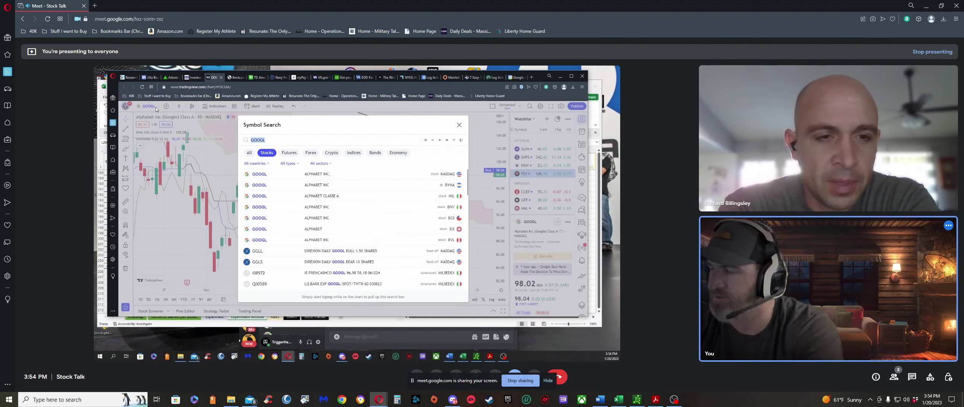
pyautogui.write('GME')
pyautogui.press('Return')
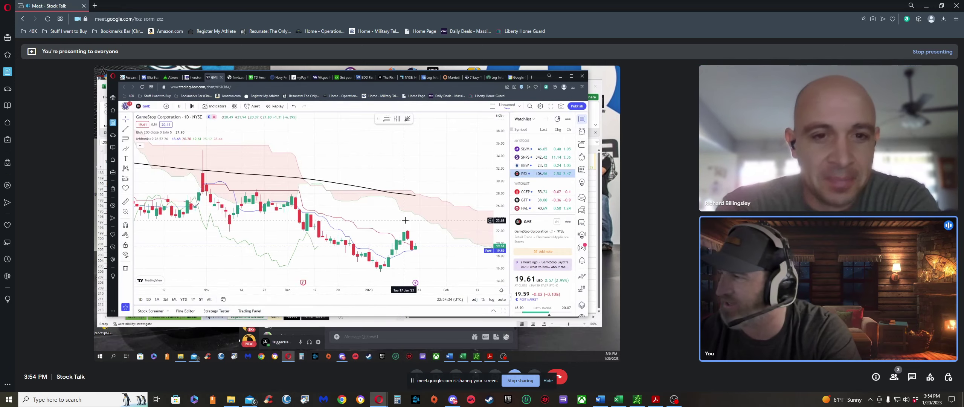
pyautogui.scroll(-3, 405, 220)
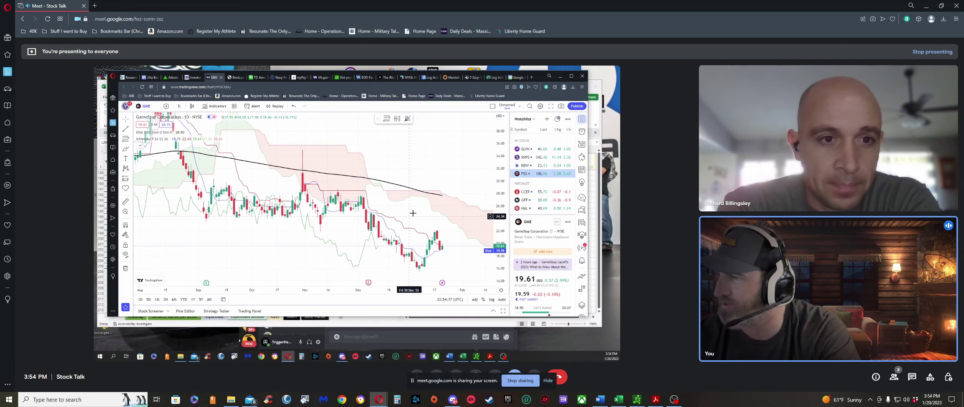
pyautogui.moveTo(497, 137); pyautogui.dragTo(506, 270)
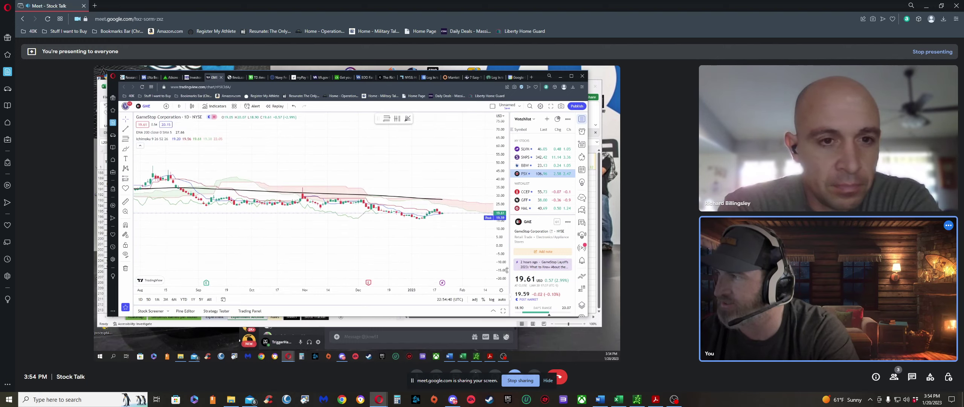
# Draw horizontal lines on the GME chart at the 47.99 high and at the 15.41 January low
pyautogui.click(131, 130)
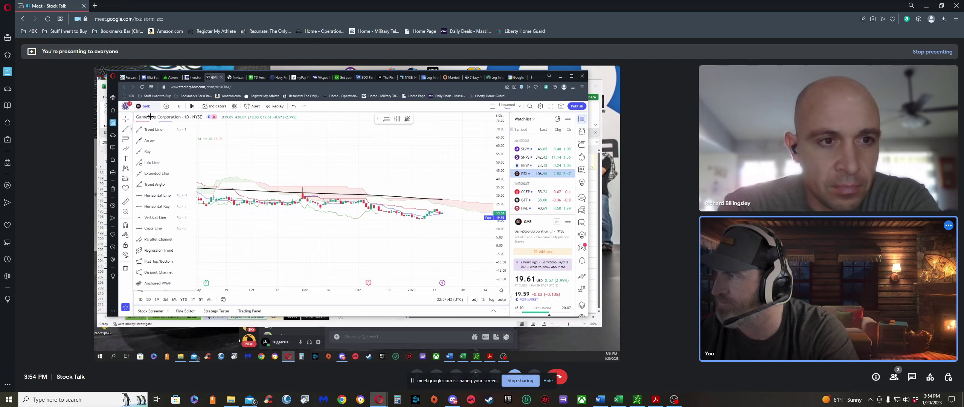
pyautogui.click(158, 131)
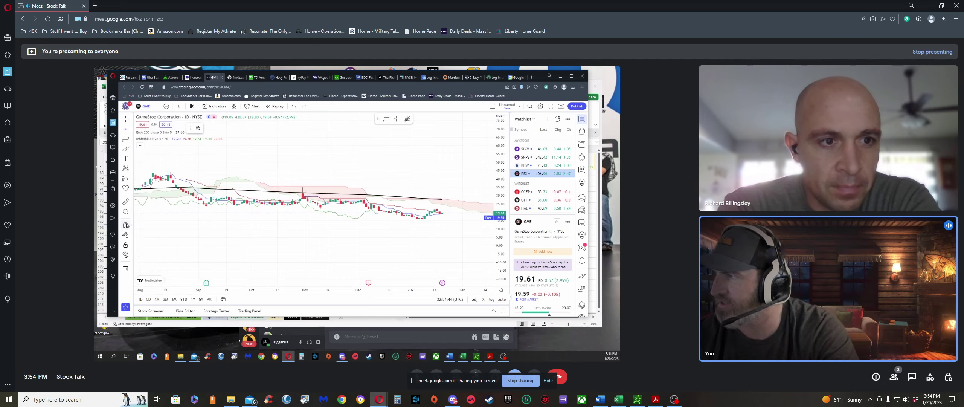
pyautogui.click(152, 164)
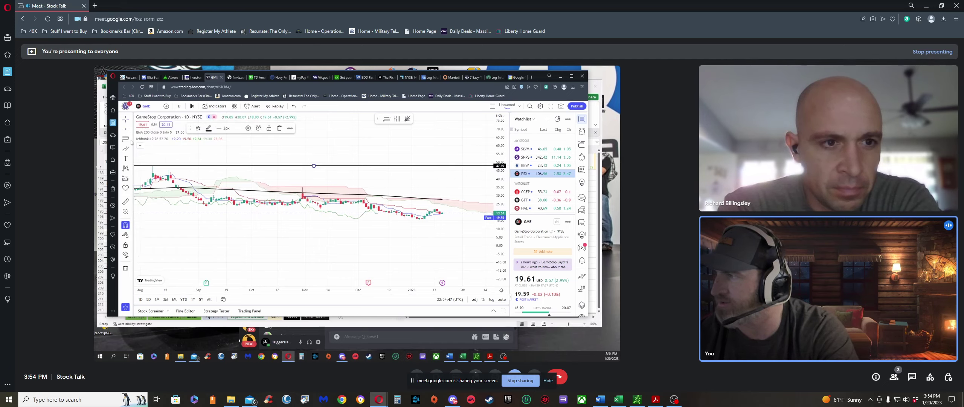
pyautogui.click(271, 226)
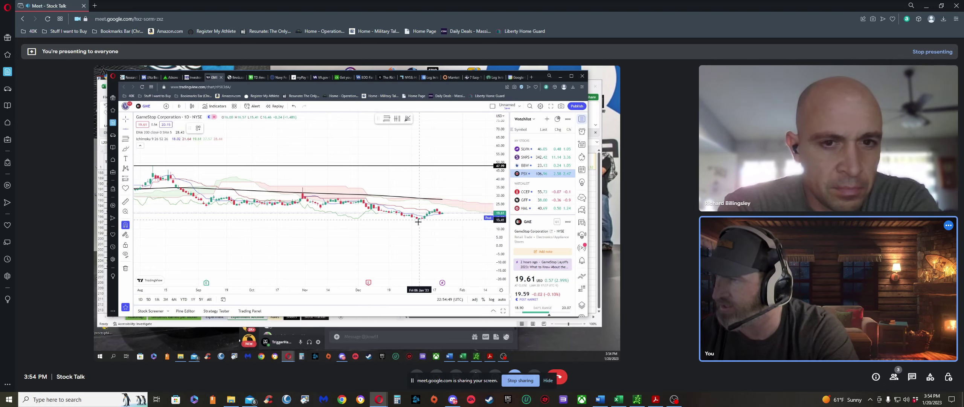
pyautogui.click(314, 219)
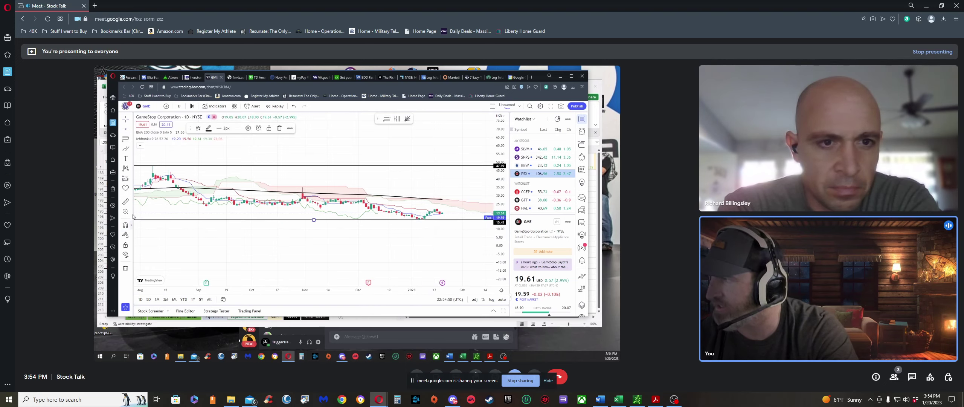
# Draw a vertical line on the GME chart at 12 Sep '22
pyautogui.click(132, 130)
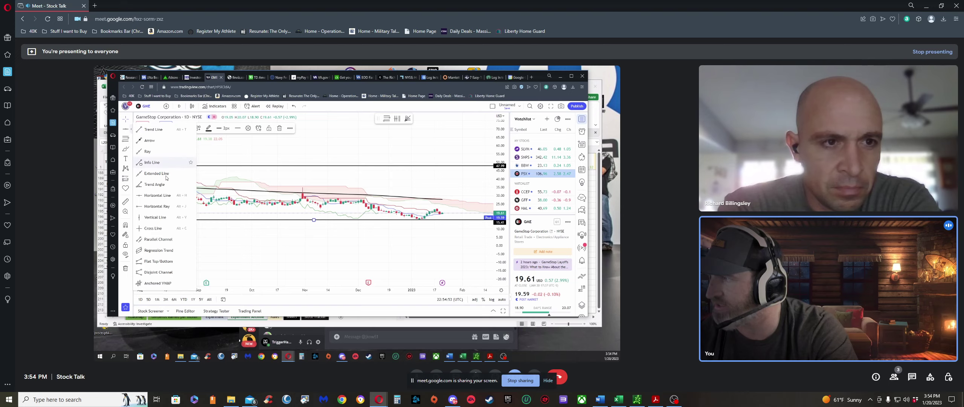
pyautogui.click(158, 217)
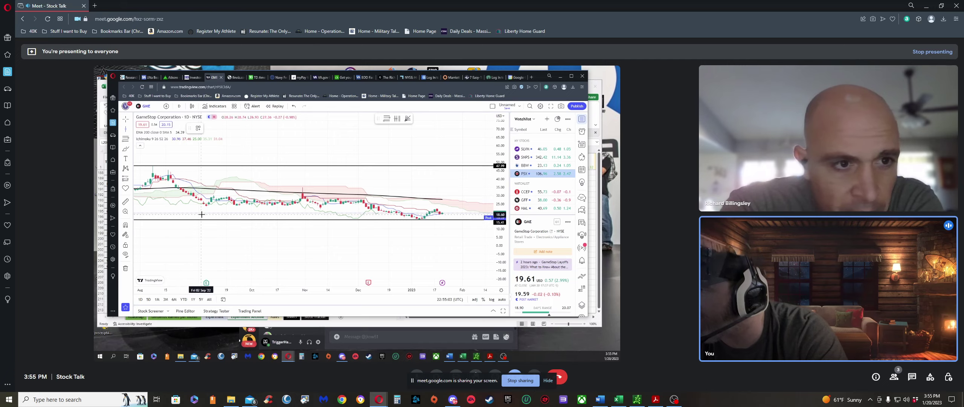
pyautogui.click(213, 200)
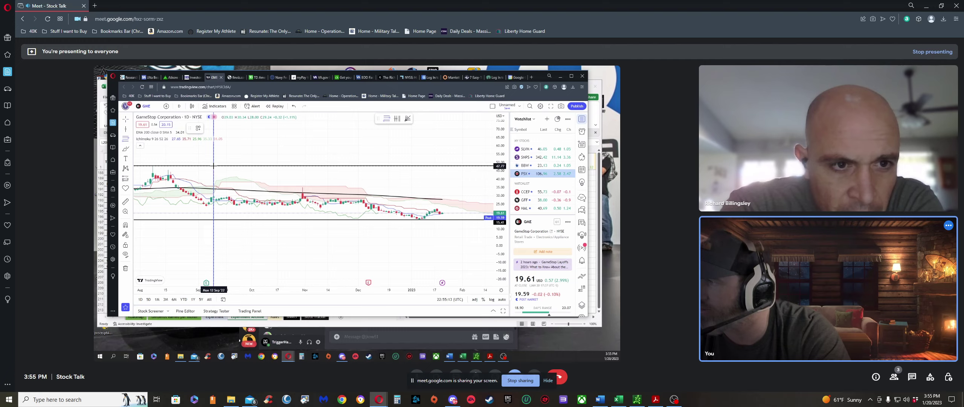
# Draw a Fib Retracement from the vertical line's crossing with the upper horizontal line down to the lower one, extending it to about 9 Mar '23
pyautogui.click(214, 166)
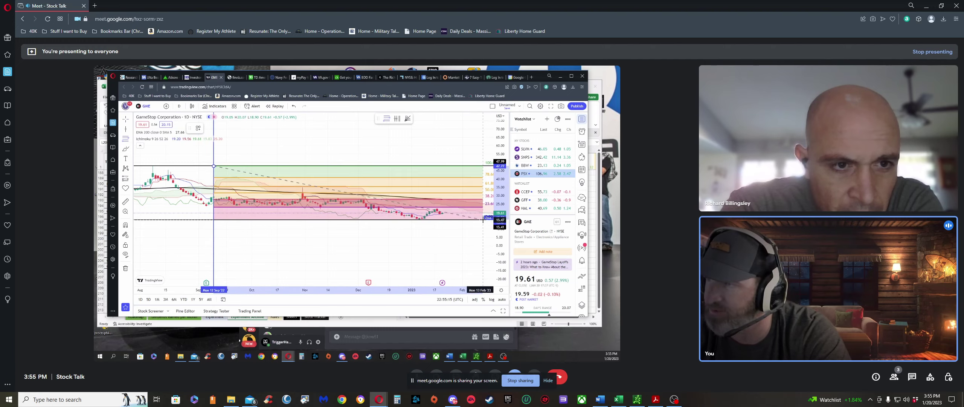
pyautogui.hscroll(2, 461, 247)
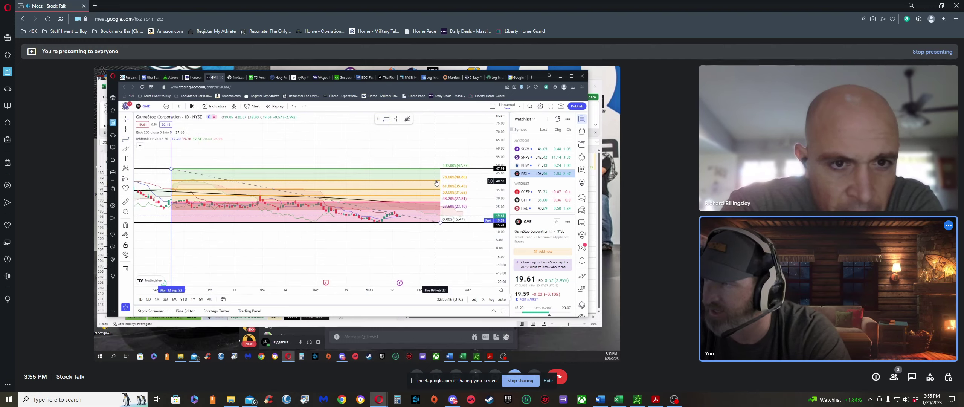
pyautogui.moveTo(441, 223); pyautogui.dragTo(484, 223)
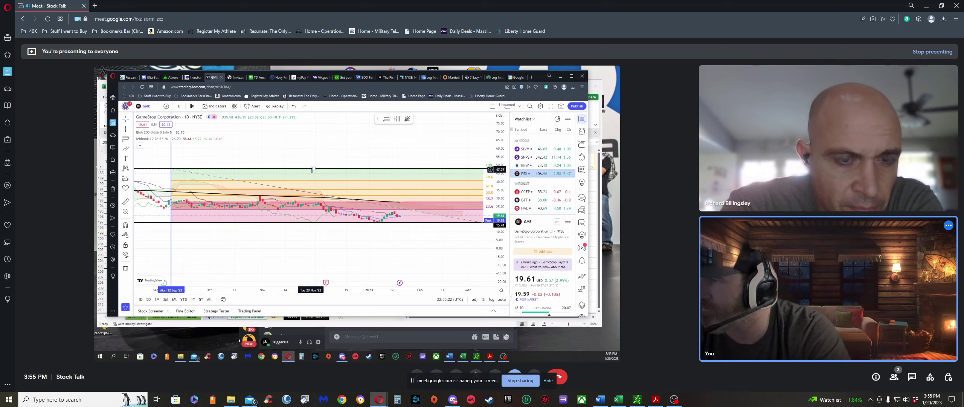
pyautogui.click(474, 183)
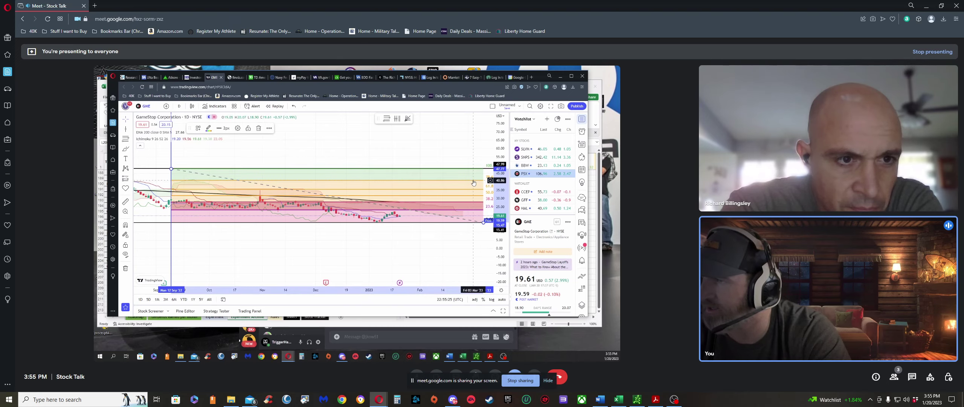
# Set the Fib Retracement's coordinate prices to 47.99 for point 1 and 15.41 for point 2, and lock the drawing
pyautogui.click(238, 129)
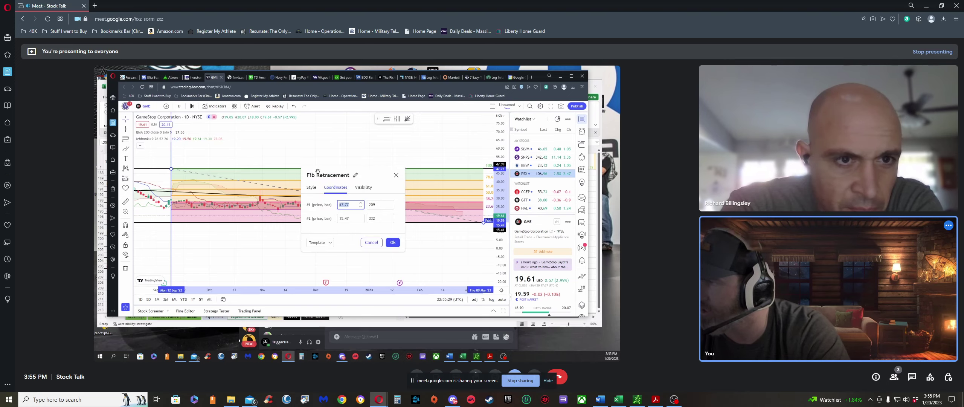
pyautogui.click(354, 204)
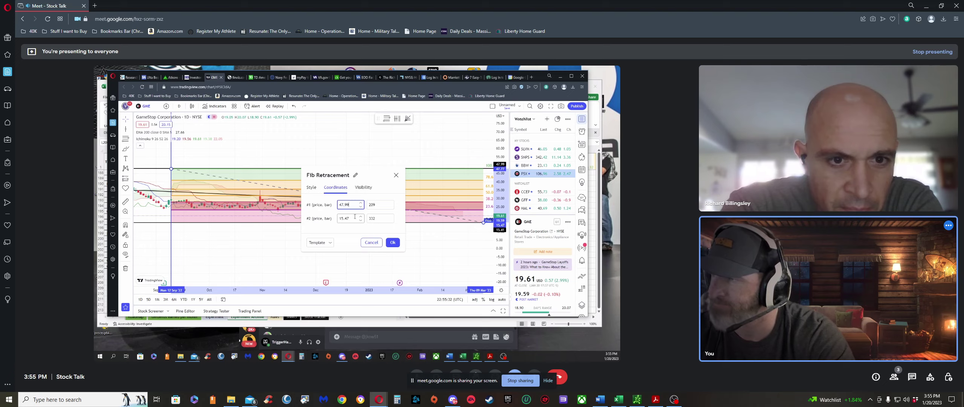
pyautogui.click(354, 217)
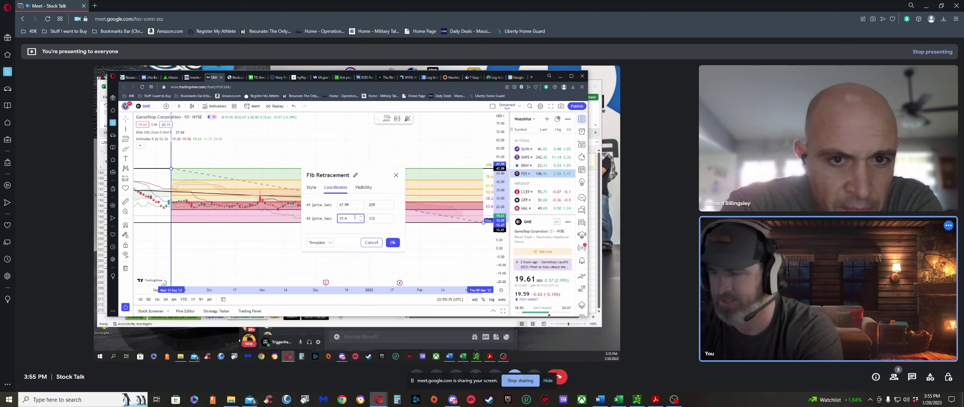
pyautogui.write('1')
pyautogui.click(395, 244)
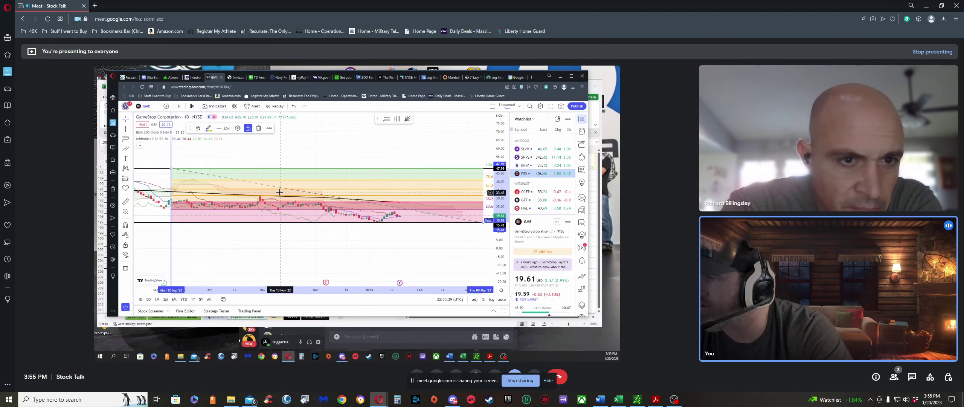
pyautogui.click(430, 212)
# Draw a Gann Fan from the 15.41 line at 12 Sep '22 up to about 43 on 26 Sep '22, and lock it
pyautogui.scroll(4, 429, 212)
pyautogui.moveTo(500, 225); pyautogui.dragTo(505, 152)
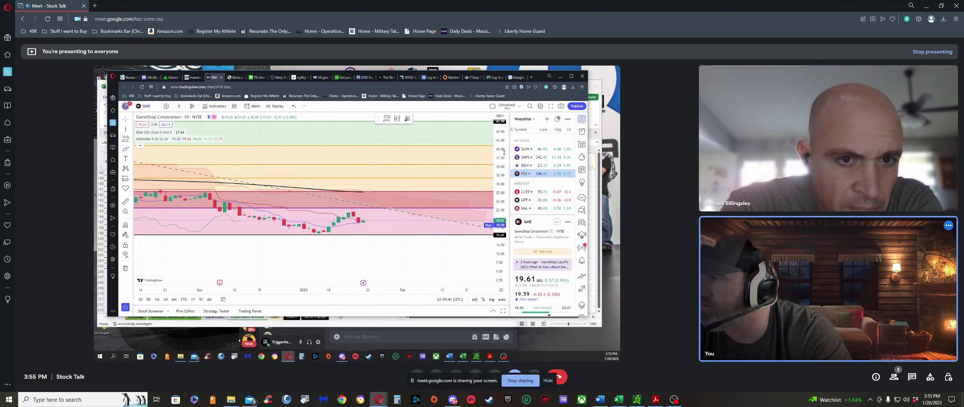
pyautogui.scroll(-3, 414, 261)
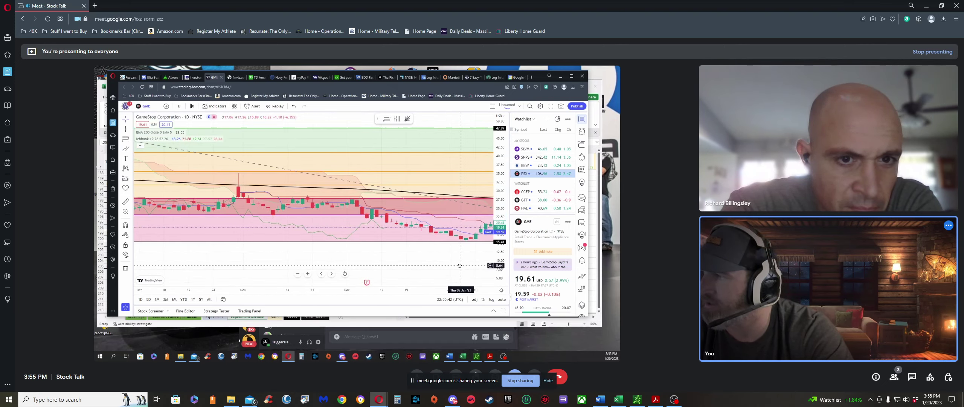
pyautogui.moveTo(385, 260); pyautogui.dragTo(310, 270)
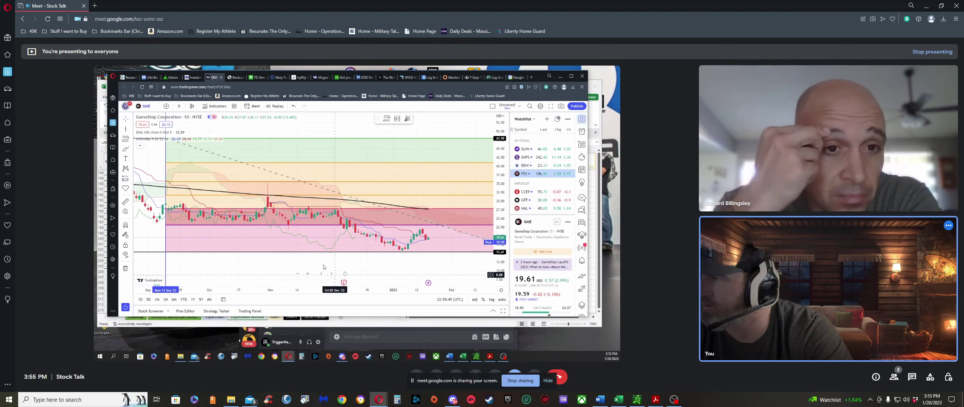
pyautogui.click(131, 142)
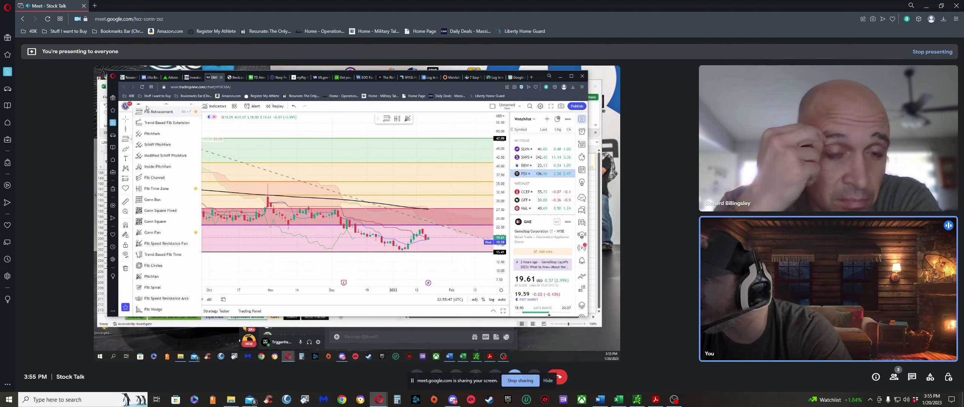
pyautogui.click(153, 234)
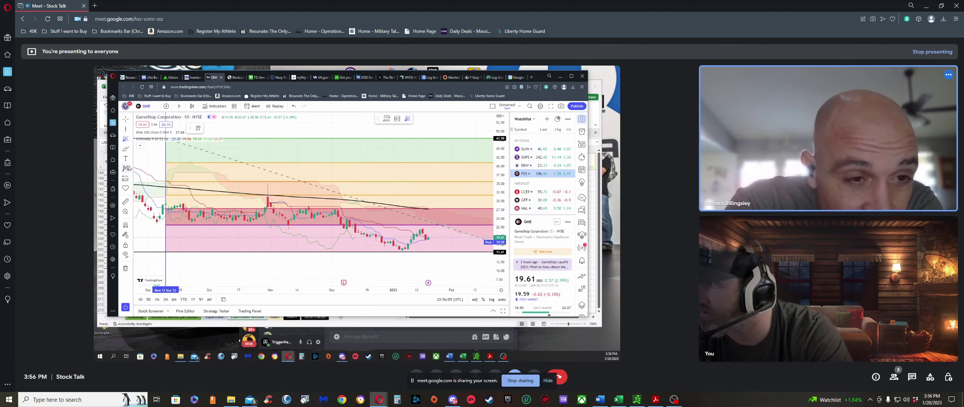
pyautogui.click(167, 252)
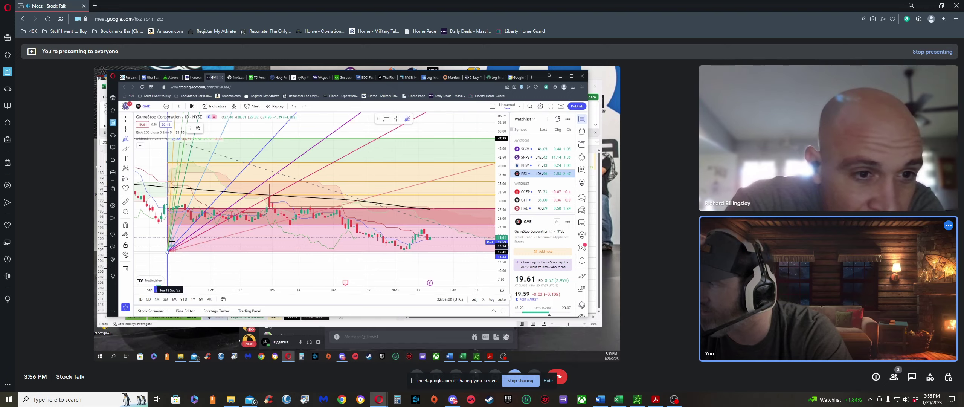
pyautogui.click(196, 154)
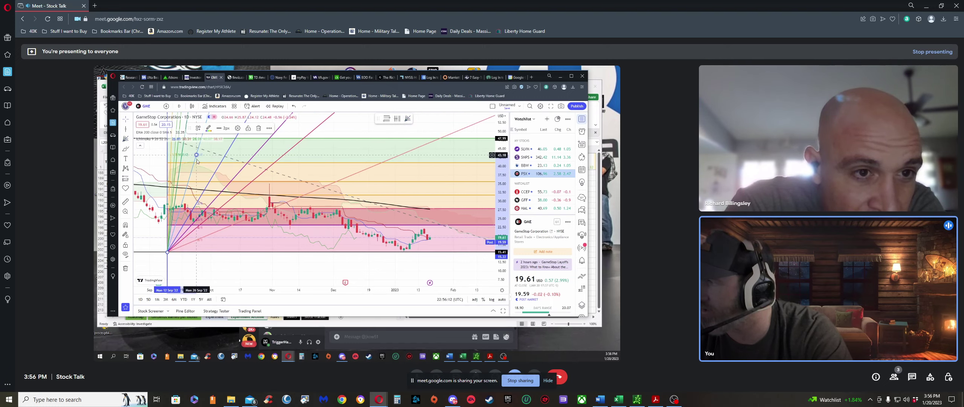
pyautogui.moveTo(242, 276); pyautogui.dragTo(286, 280)
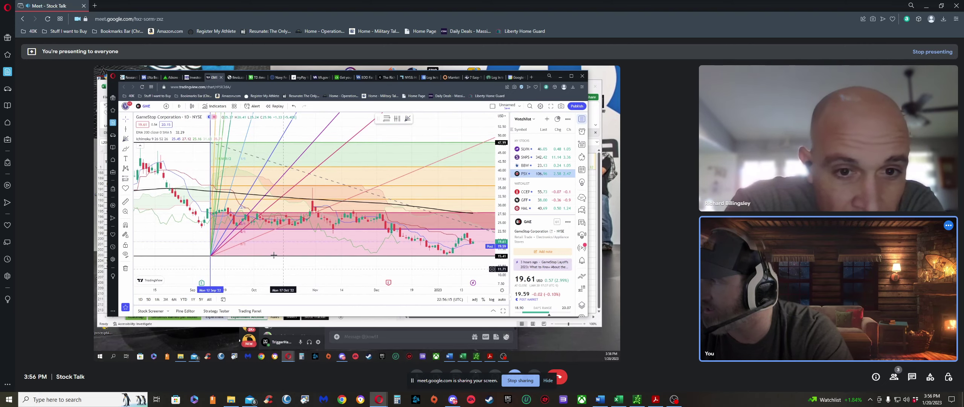
pyautogui.click(350, 141)
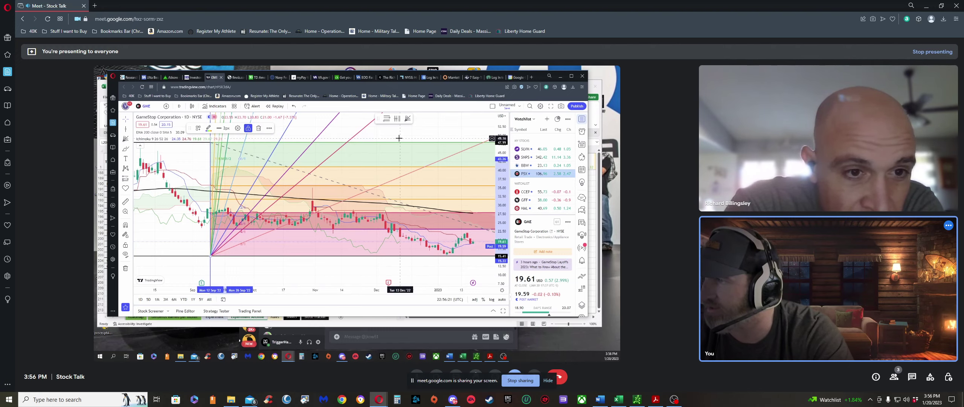
# Draw a second Gann Fan from the upper horizontal line at 12 Sep '22 down towards the early January 2023 low
pyautogui.moveTo(399, 138); pyautogui.dragTo(384, 161)
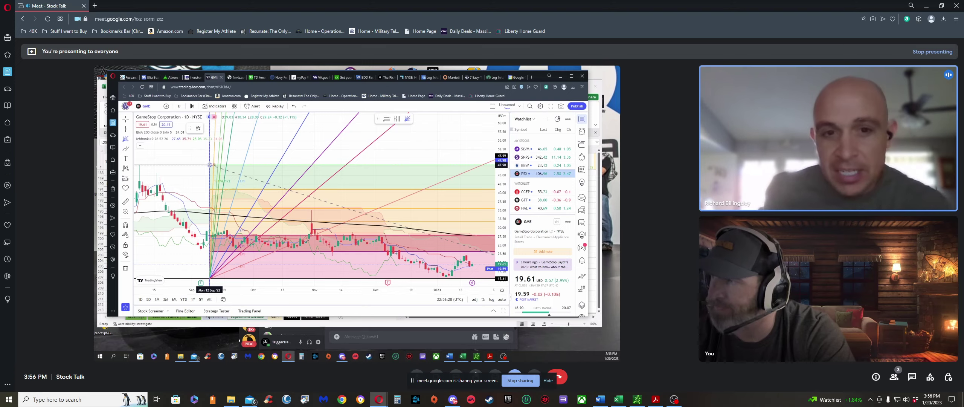
pyautogui.moveTo(210, 164)
pyautogui.mouseDown()
pyautogui.moveTo(384, 289)
pyautogui.moveTo(463, 289)
pyautogui.moveTo(446, 281)
pyautogui.mouseUp()
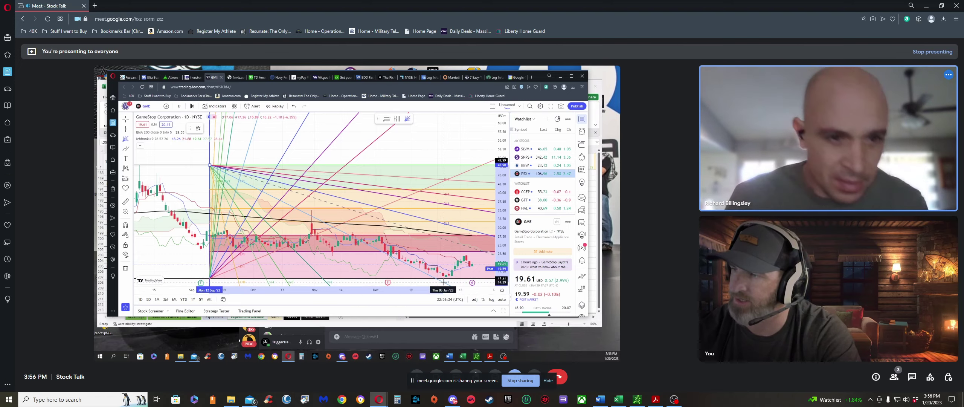
pyautogui.moveTo(428, 237); pyautogui.dragTo(407, 219)
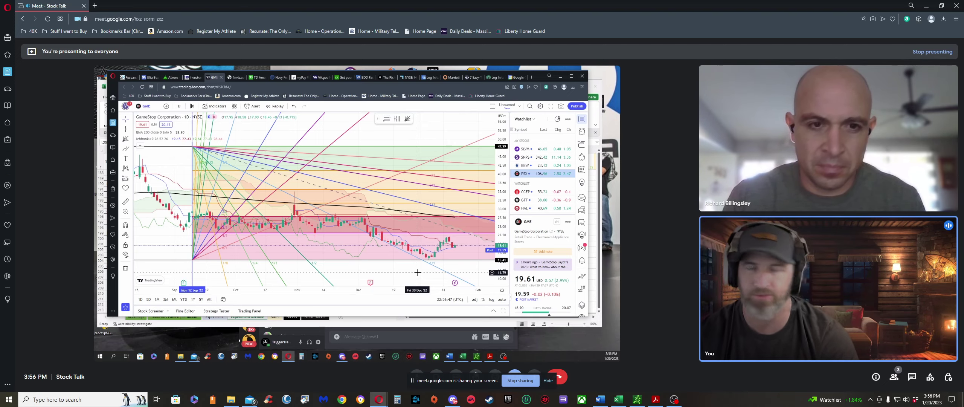
# Check the Ulta Beauty pages in Stock Rover and Stock Analysis, and load the ULTA chart in TradingView
pyautogui.click(127, 77)
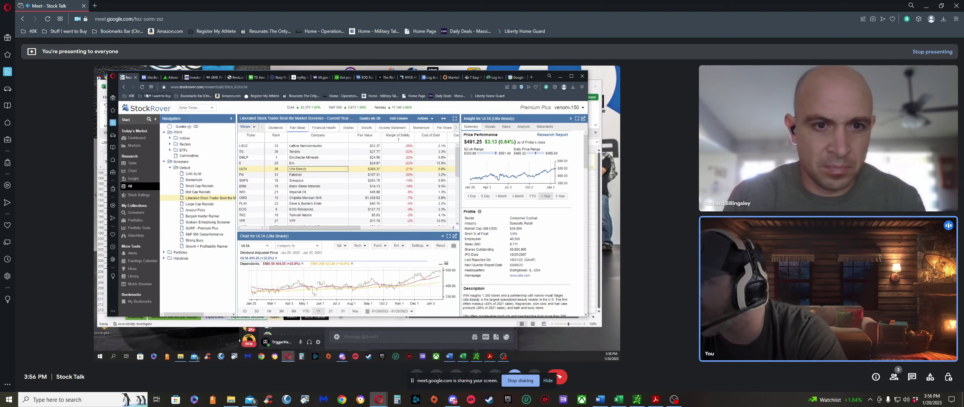
pyautogui.click(147, 78)
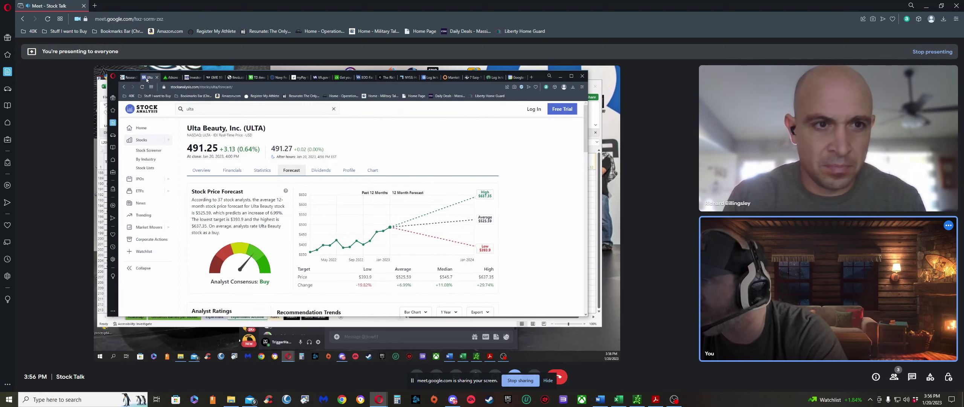
pyautogui.click(209, 77)
pyautogui.click(148, 107)
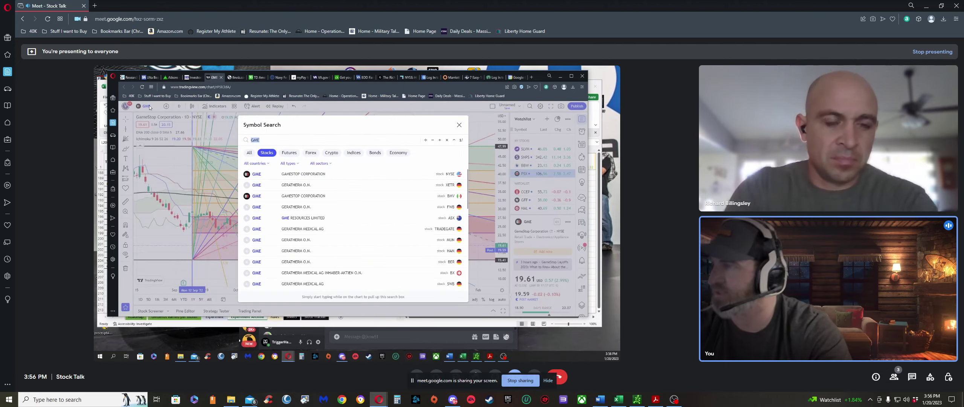
pyautogui.write('ULTA')
pyautogui.press('Return')
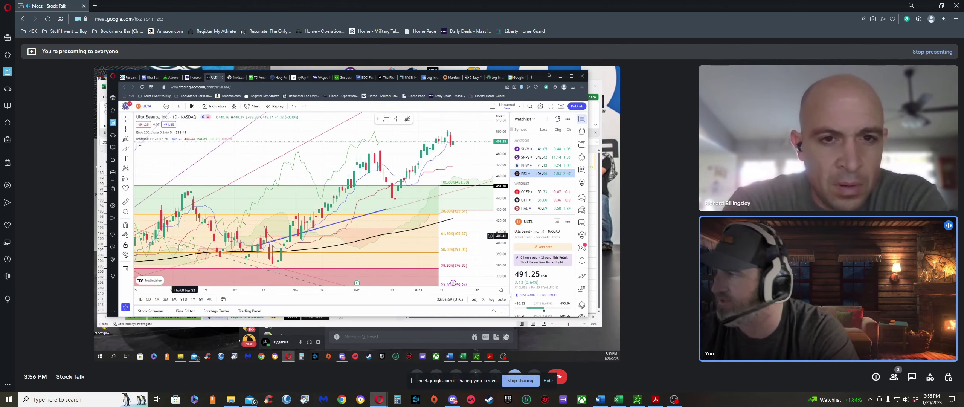
# Remove all drawings from the ULTA chart and compress its price scale to show the full recent trend
pyautogui.click(128, 268)
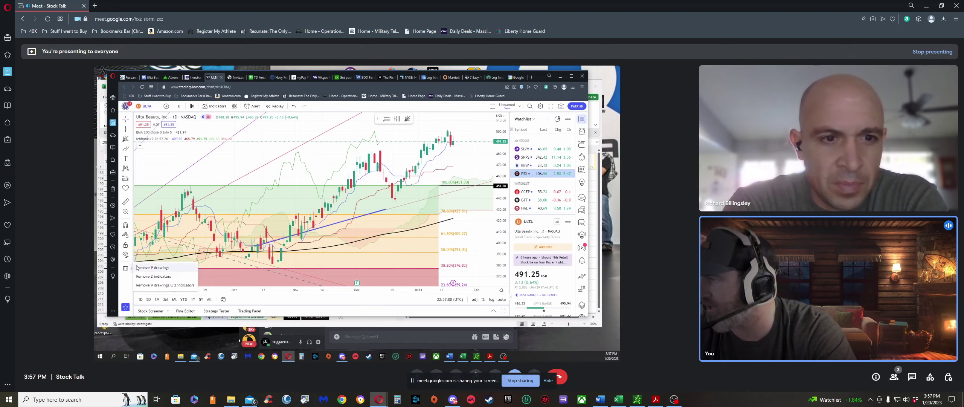
pyautogui.click(157, 267)
pyautogui.moveTo(370, 261); pyautogui.dragTo(410, 247)
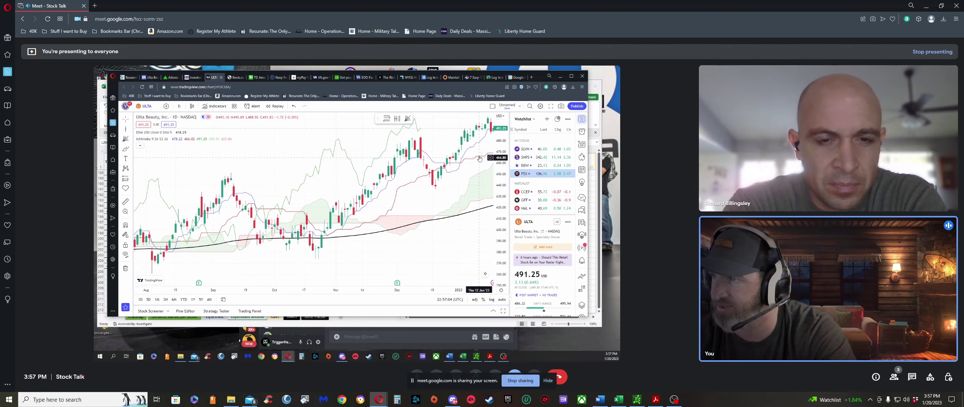
pyautogui.moveTo(501, 181); pyautogui.dragTo(502, 235)
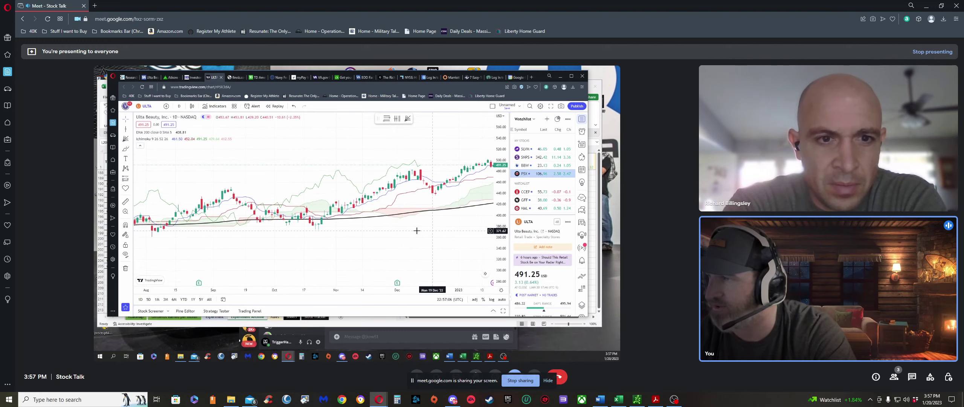
# Draw two horizontal lines on the ULTA chart, at 501.44 above the recent high and 372.22 below the autumn low
pyautogui.moveTo(428, 228); pyautogui.dragTo(399, 231)
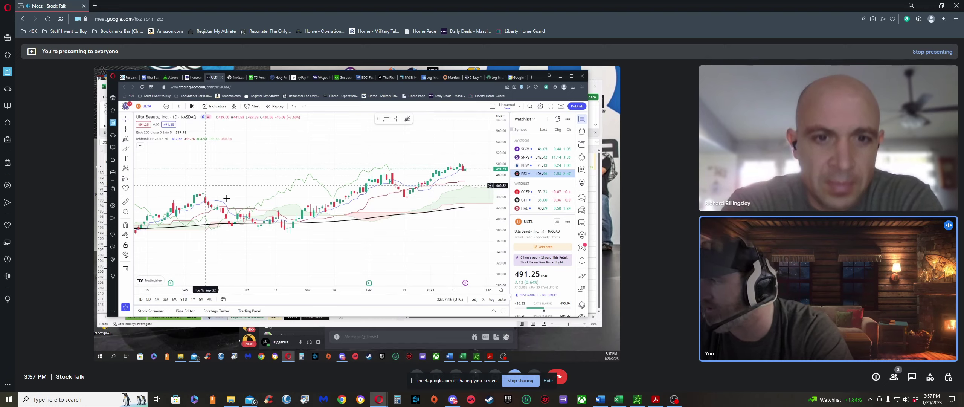
pyautogui.click(131, 140)
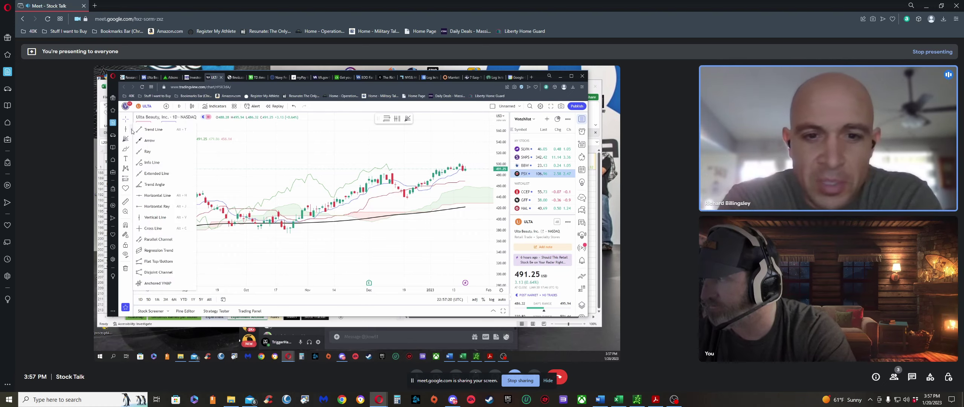
pyautogui.click(147, 187)
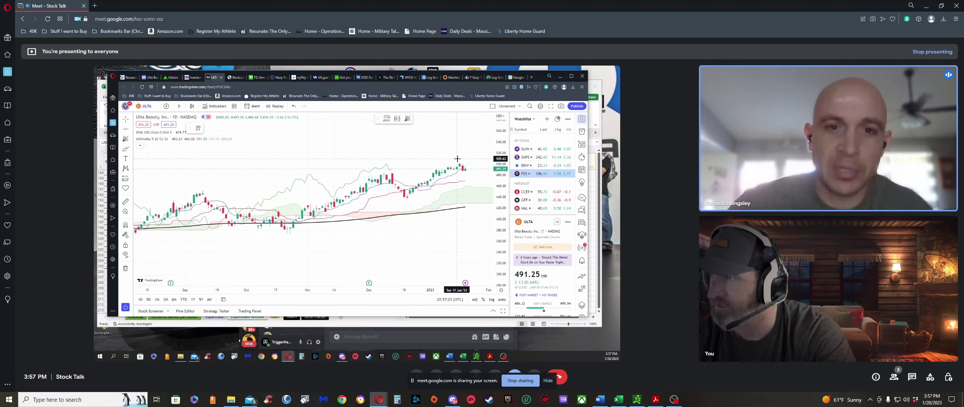
pyautogui.press('ctrl')
pyautogui.click(299, 163)
pyautogui.click(314, 234)
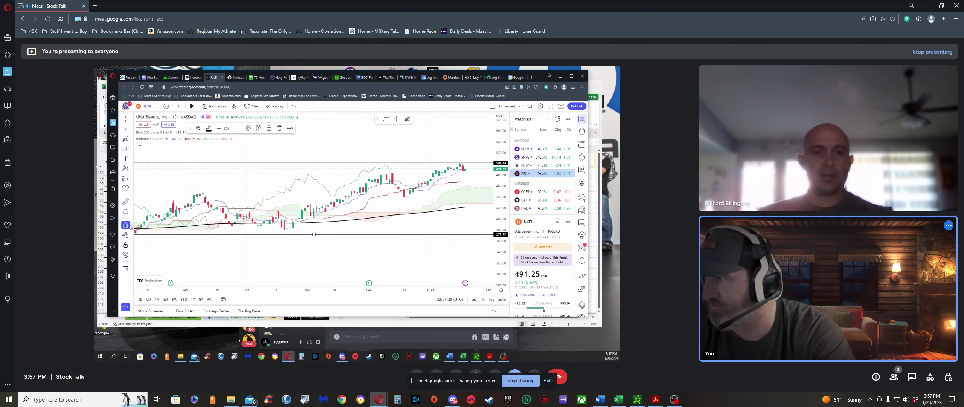
# Place a vertical line at Fri 28 Oct '22 on the ULTA chart
pyautogui.click(131, 131)
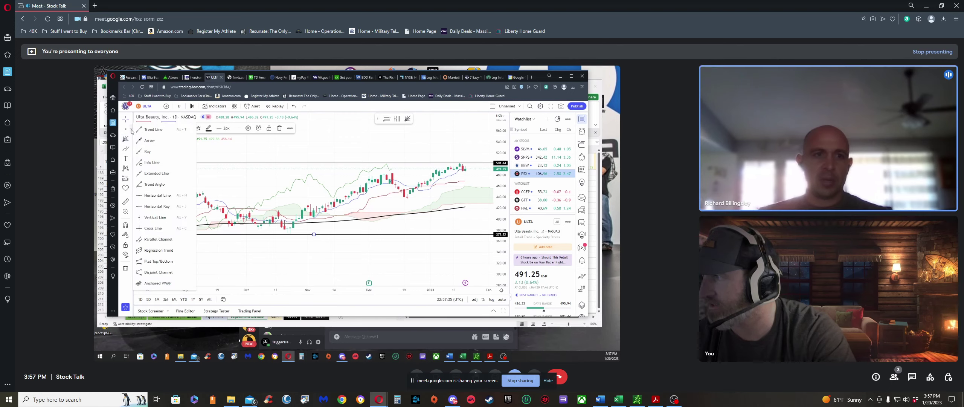
pyautogui.click(152, 217)
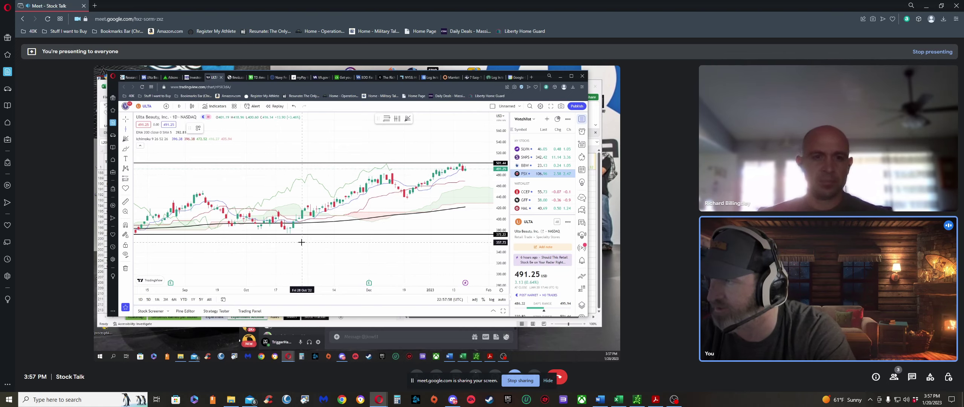
pyautogui.moveTo(302, 242); pyautogui.dragTo(241, 220)
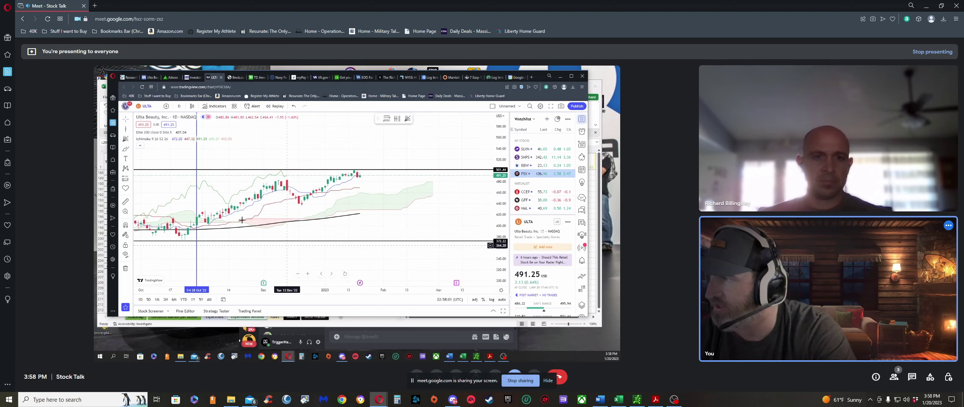
# Draw a Fib Retracement from the upper horizontal line at 28 Oct '22 down to the lower line in late March '23
pyautogui.click(131, 145)
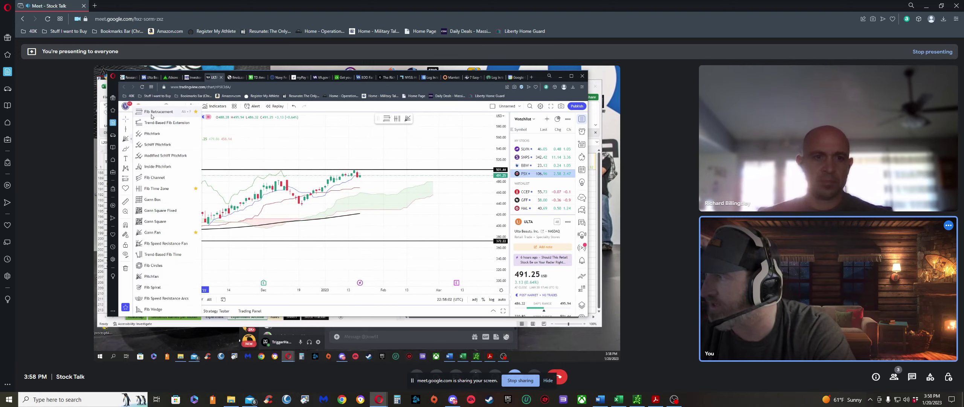
pyautogui.click(158, 166)
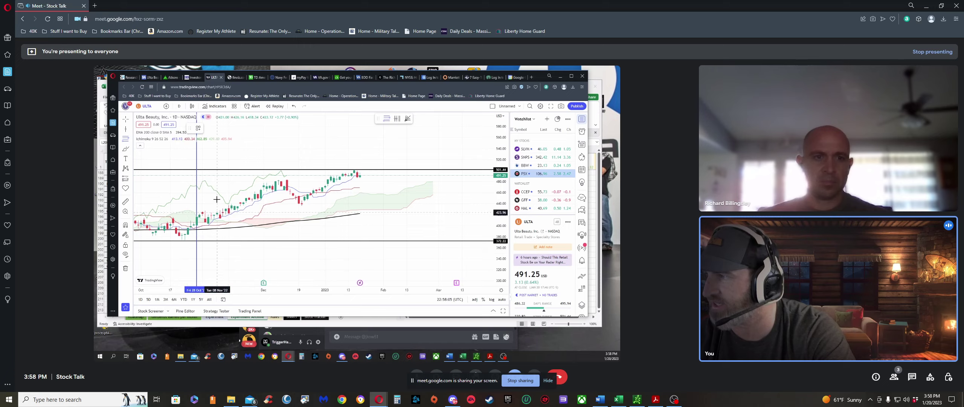
pyautogui.click(196, 170)
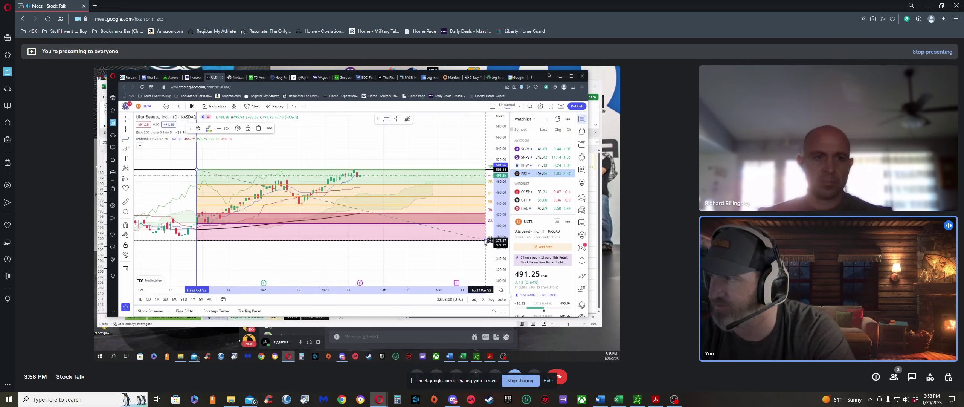
# Set the Fib Retracement's price coordinates to 501.44 for the first point and 372.22 for the second
pyautogui.doubleClick(485, 240)
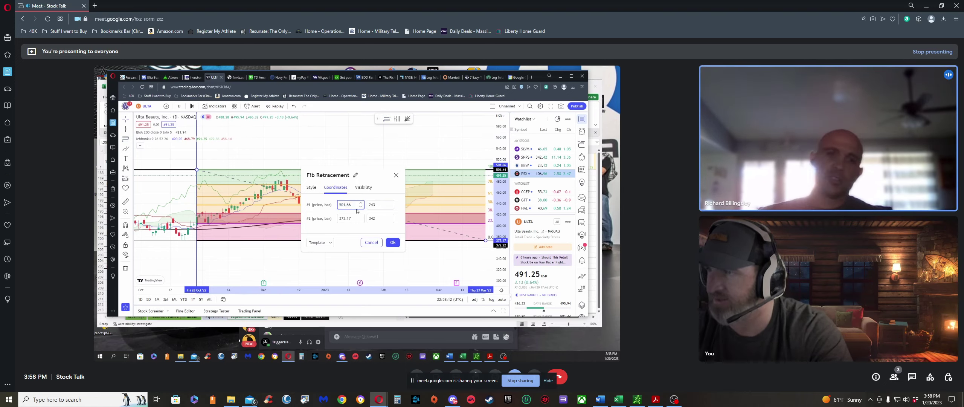
pyautogui.press('BackSpace')
pyautogui.press('BackSpace')
pyautogui.write('44')
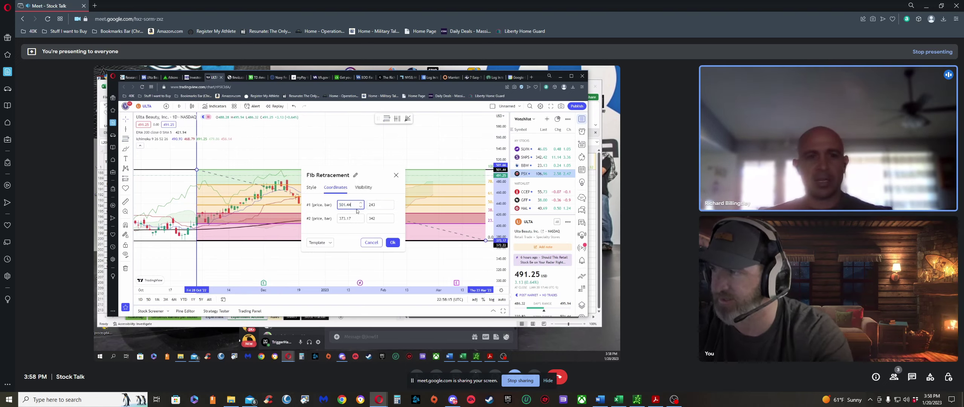
pyautogui.click(355, 217)
pyautogui.press('BackSpace')
pyautogui.press('BackSpace')
pyautogui.write('22')
pyautogui.click(392, 243)
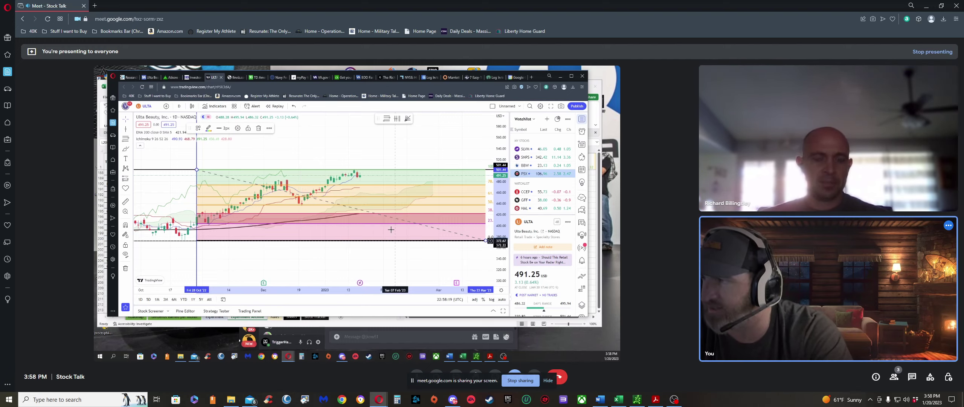
# Draw a Gann Fan from the lower horizontal line at 28 Oct '22 up to about 532.53 in early February '23
pyautogui.click(129, 140)
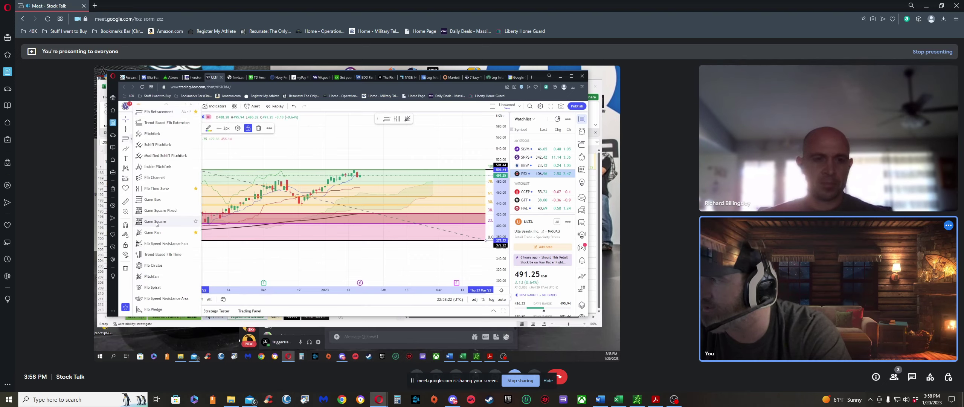
pyautogui.click(150, 232)
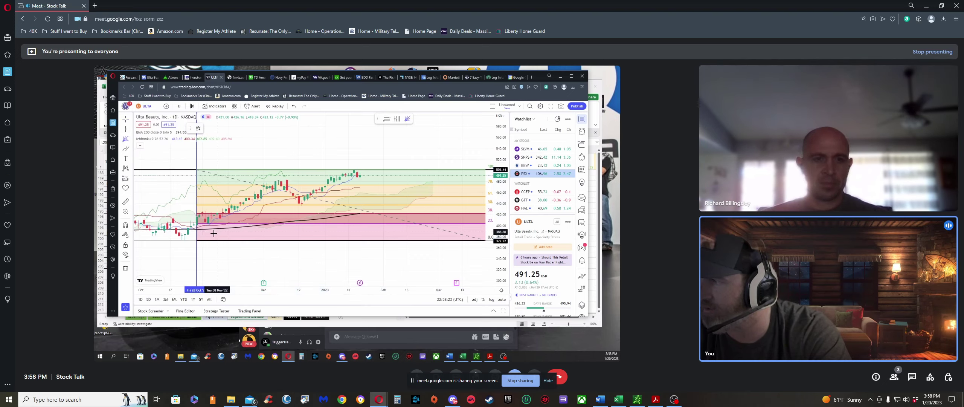
pyautogui.click(197, 241)
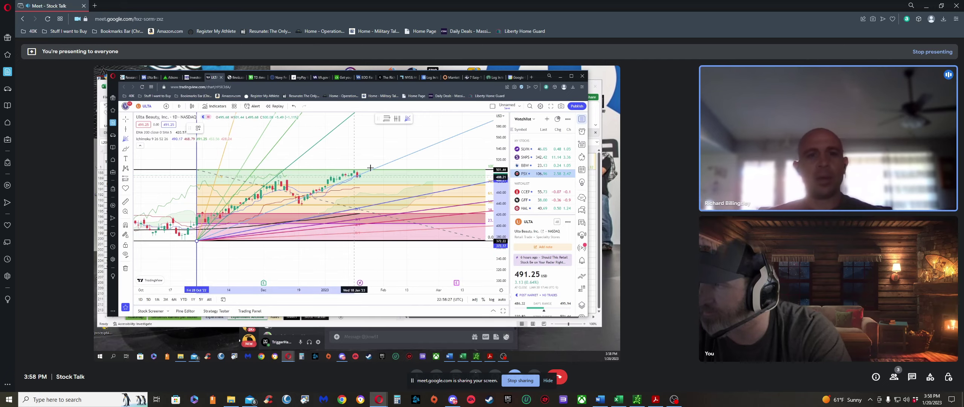
pyautogui.click(391, 152)
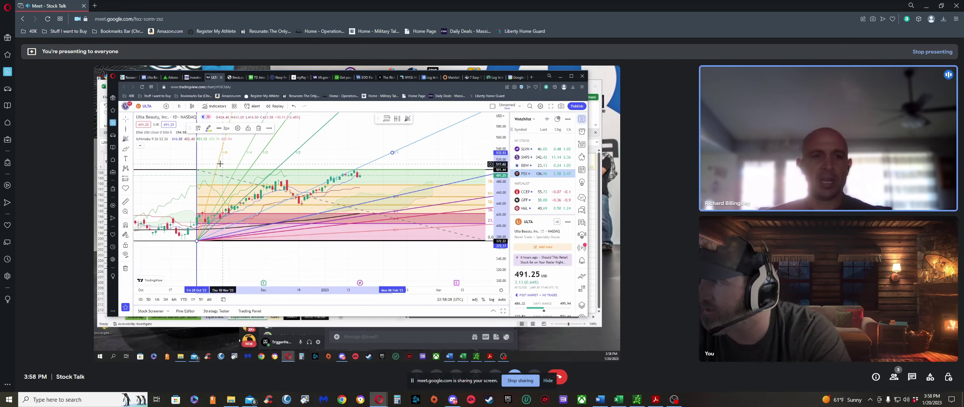
# Set the Gann Fan's first price coordinate to 372.22
pyautogui.doubleClick(238, 127)
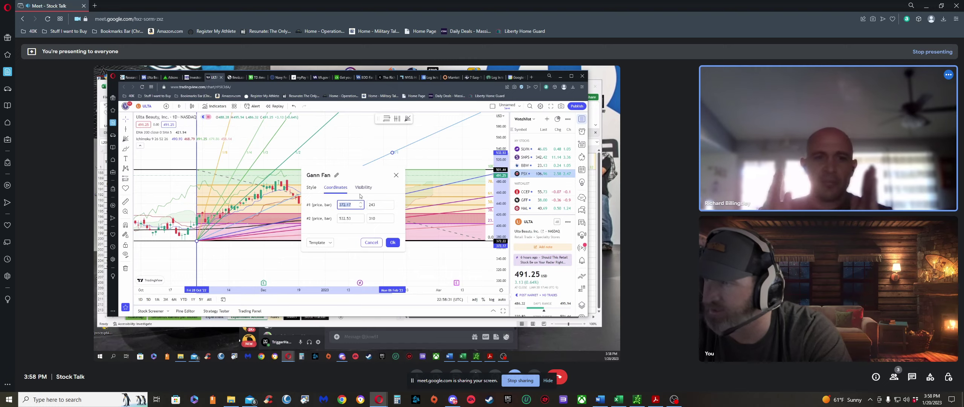
pyautogui.click(351, 205)
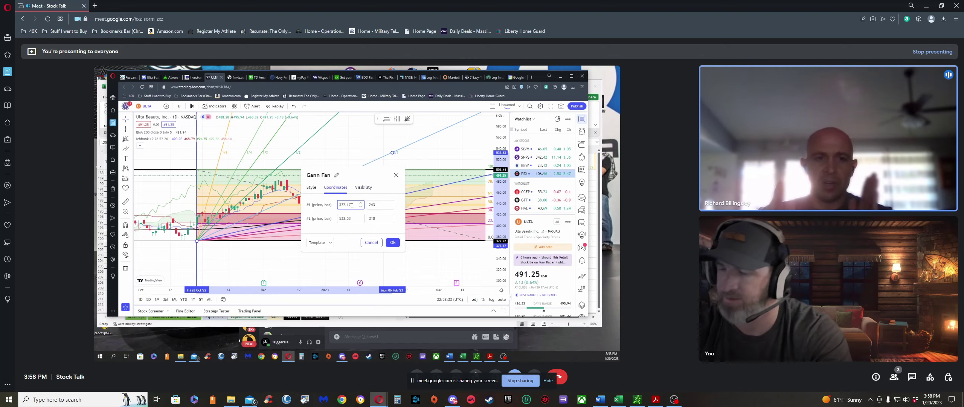
pyautogui.press('BackSpace')
pyautogui.press('BackSpace')
pyautogui.write('.22')
pyautogui.press('Return')
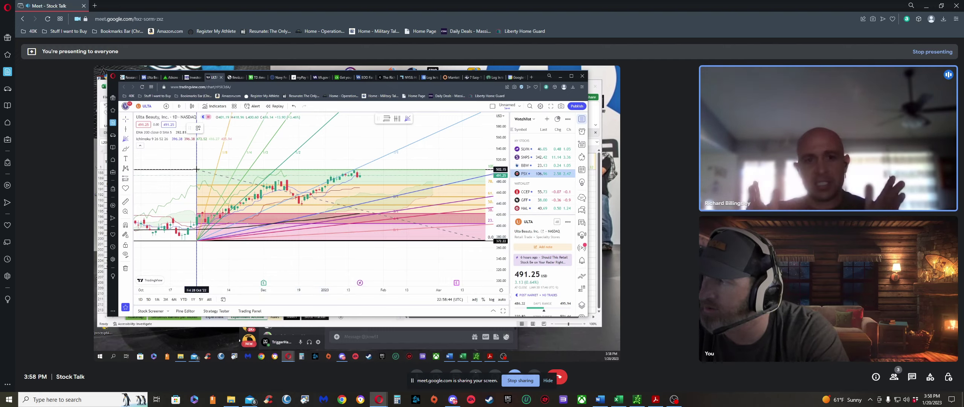
# Draw a second Gann Fan from the upper line at 28 Oct '22 down to about 357.73 at 17 Nov '22, setting its first price to 501.44
pyautogui.click(197, 169)
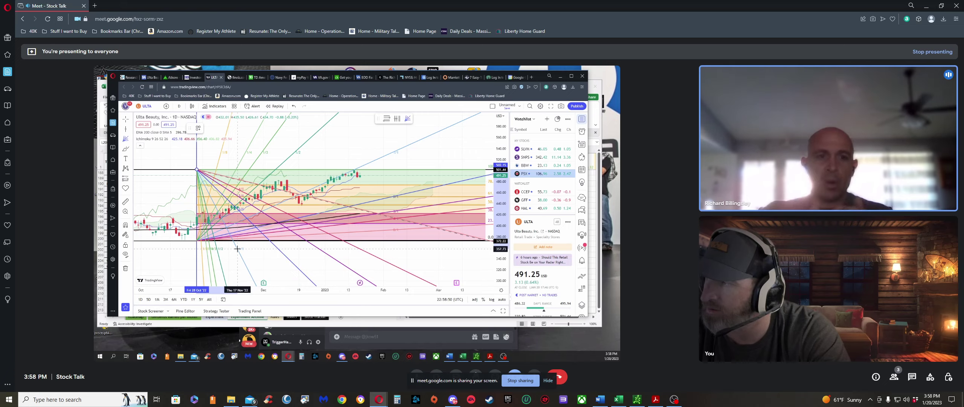
pyautogui.click(237, 248)
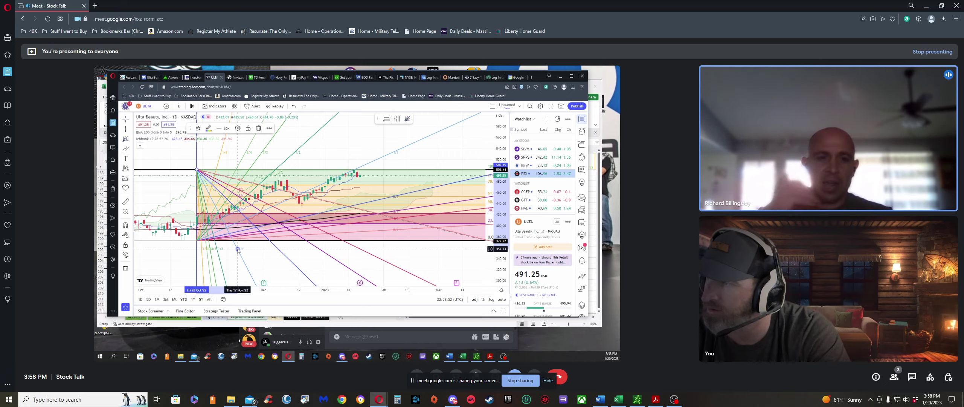
pyautogui.doubleClick(238, 130)
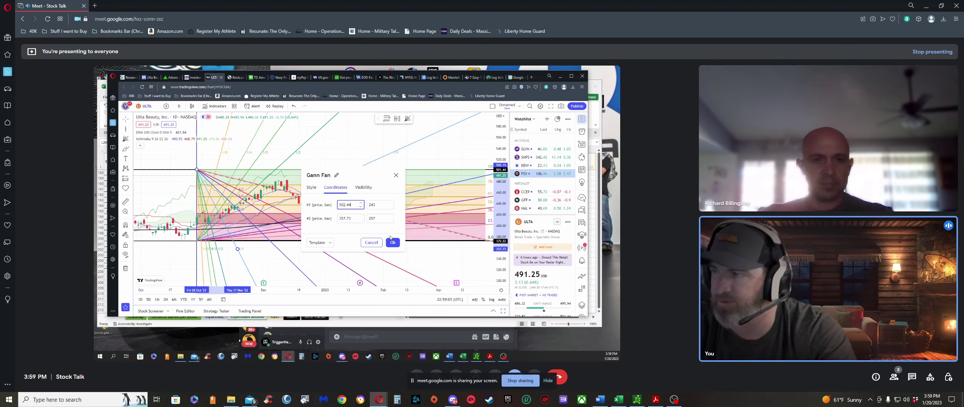
pyautogui.click(392, 241)
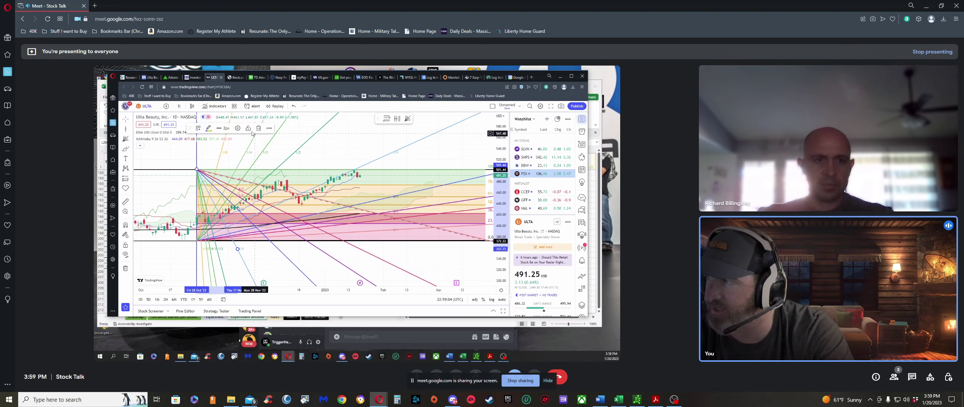
# Examine ULTA's recent price action against the Fib Retracement levels and both Gann Fans
pyautogui.moveTo(325, 206)
pyautogui.mouseDown()
pyautogui.moveTo(348, 210)
pyautogui.moveTo(323, 217)
pyautogui.mouseUp()
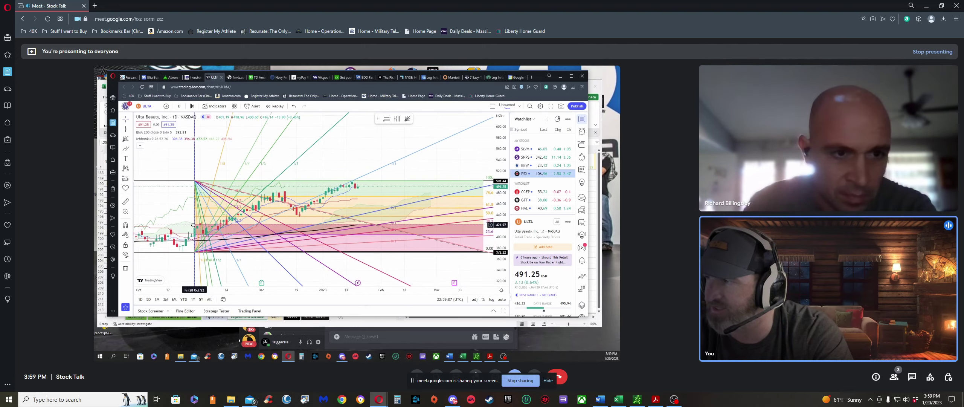
pyautogui.scroll(-2, 402, 199)
pyautogui.scroll(4, 254, 209)
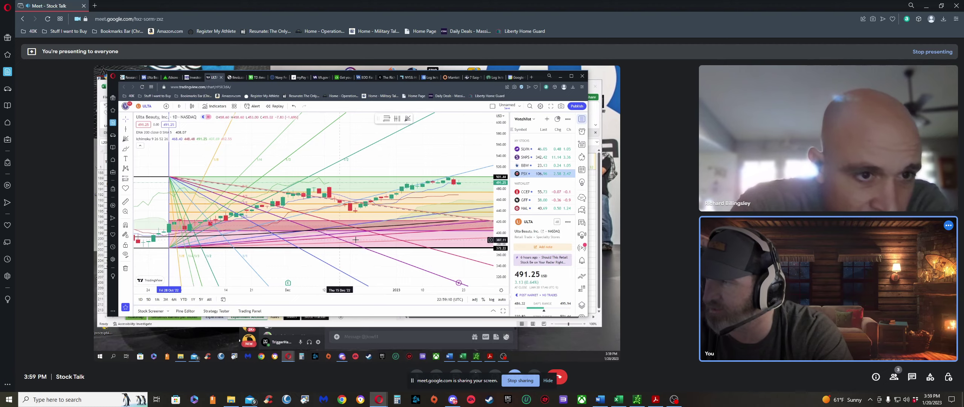
pyautogui.hscroll(3, 372, 220)
pyautogui.moveTo(372, 220); pyautogui.dragTo(349, 202)
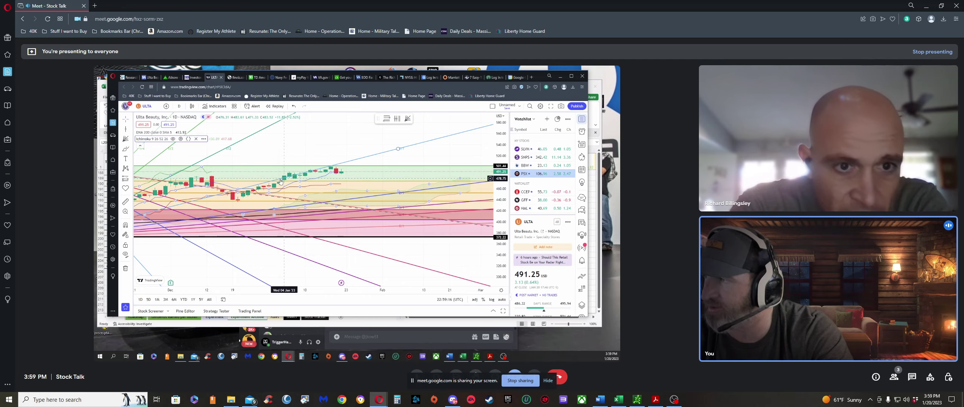
pyautogui.moveTo(267, 184); pyautogui.dragTo(310, 215)
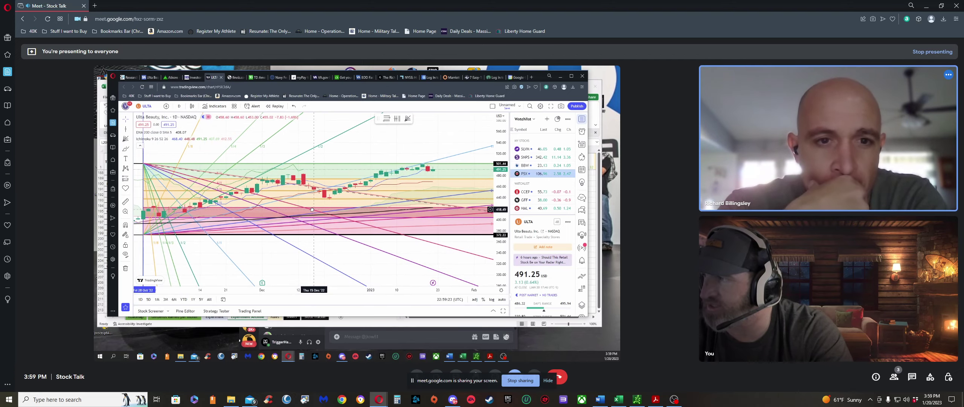
# Load the GPK chart from the watchlist and examine its recent candles against the existing Fib levels and Gann Fans
pyautogui.scroll(-5, 541, 183)
pyautogui.click(541, 183)
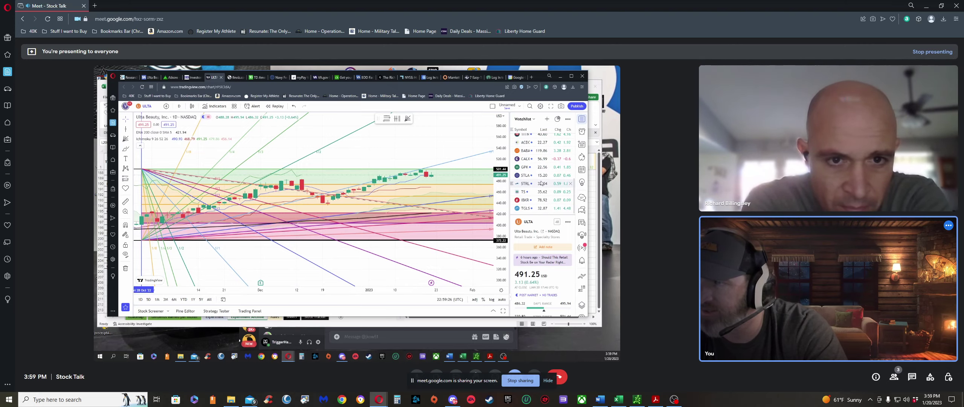
pyautogui.scroll(-1, 542, 183)
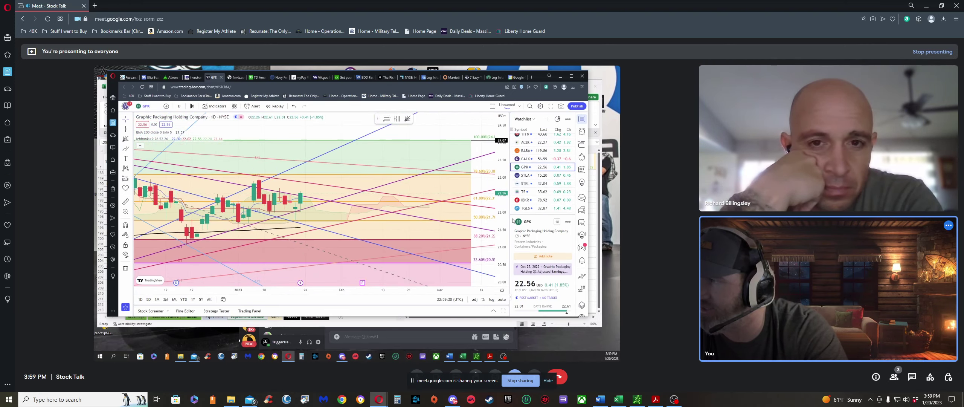
pyautogui.moveTo(302, 204); pyautogui.dragTo(347, 204)
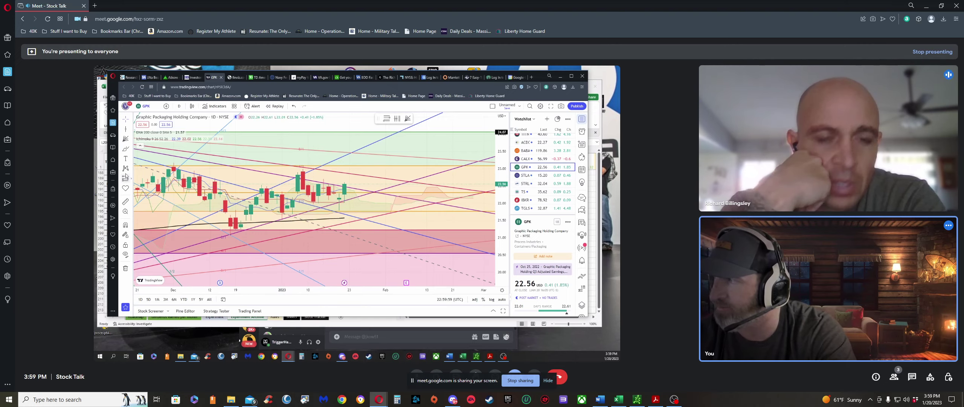
pyautogui.moveTo(243, 199)
pyautogui.mouseDown()
pyautogui.moveTo(310, 188)
pyautogui.moveTo(253, 203)
pyautogui.mouseUp()
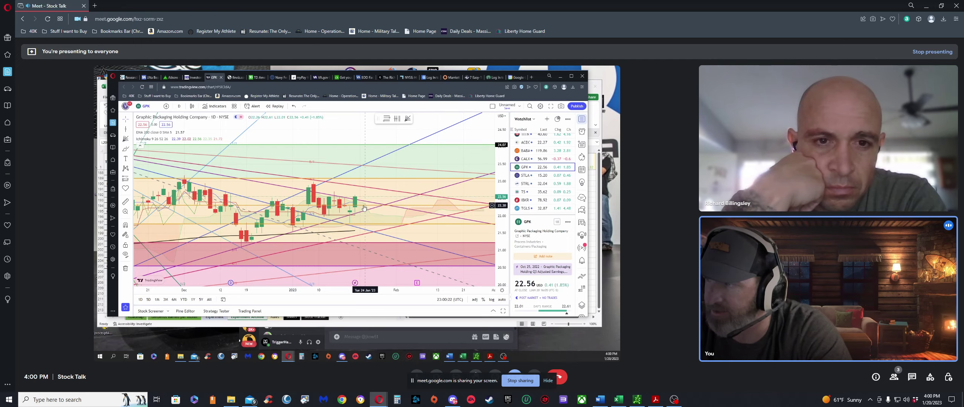
# Place a Long Position drawing just after the latest candle on the GPK chart
pyautogui.scroll(-2, 329, 224)
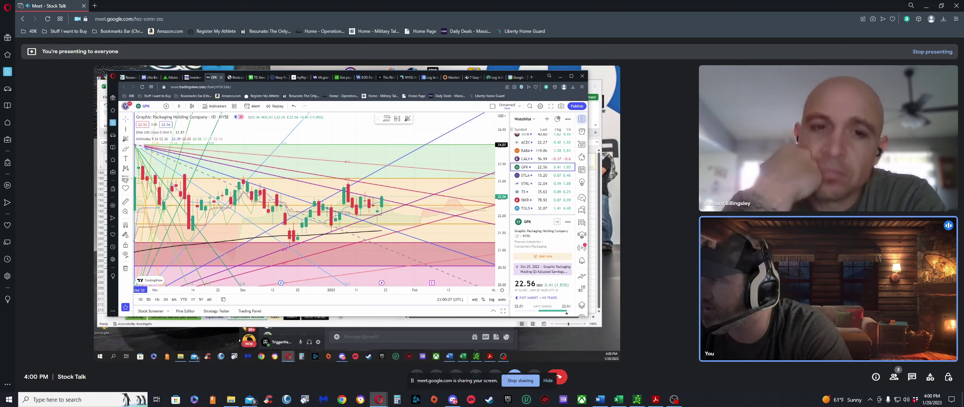
pyautogui.click(385, 202)
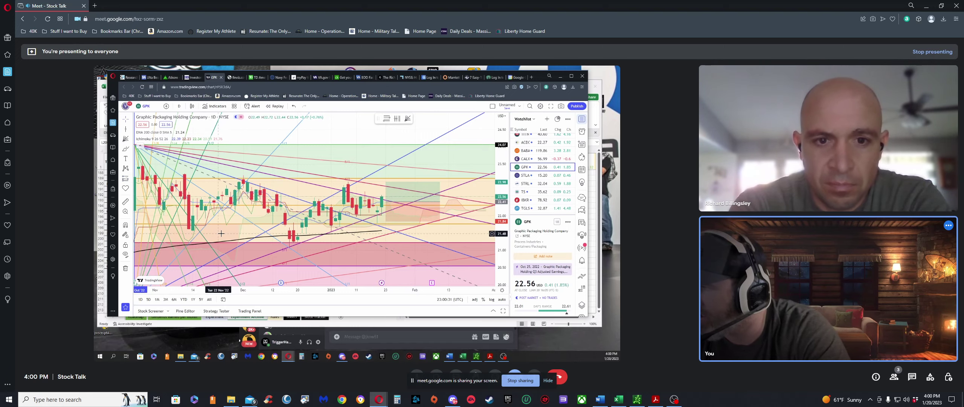
pyautogui.moveTo(221, 230); pyautogui.dragTo(266, 230)
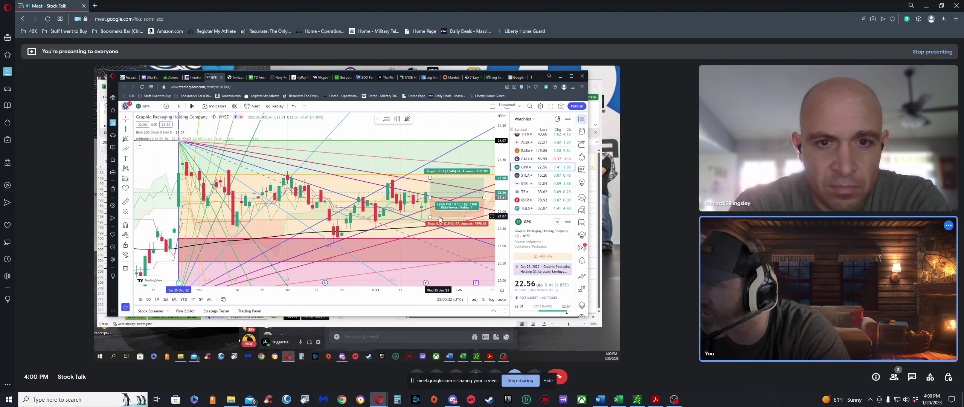
# Try a wider stop at about 21.2 and tighter ones on the GPK Long Position, and delete the drawing
pyautogui.moveTo(430, 217); pyautogui.dragTo(366, 243)
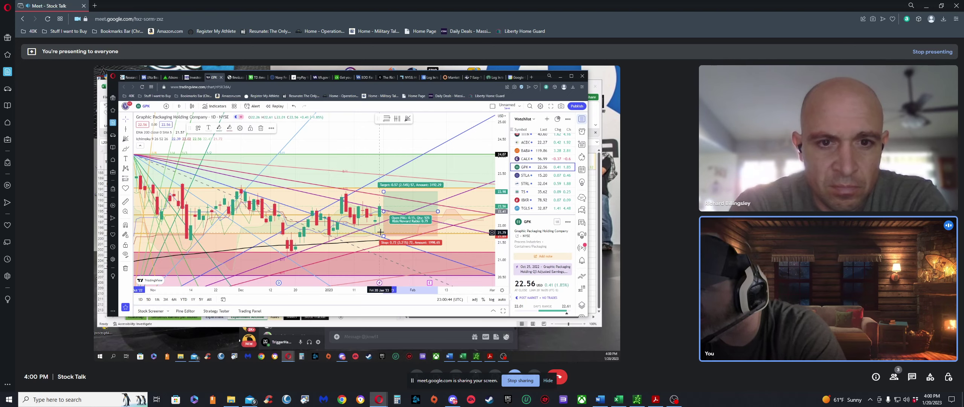
pyautogui.moveTo(384, 235); pyautogui.dragTo(380, 252)
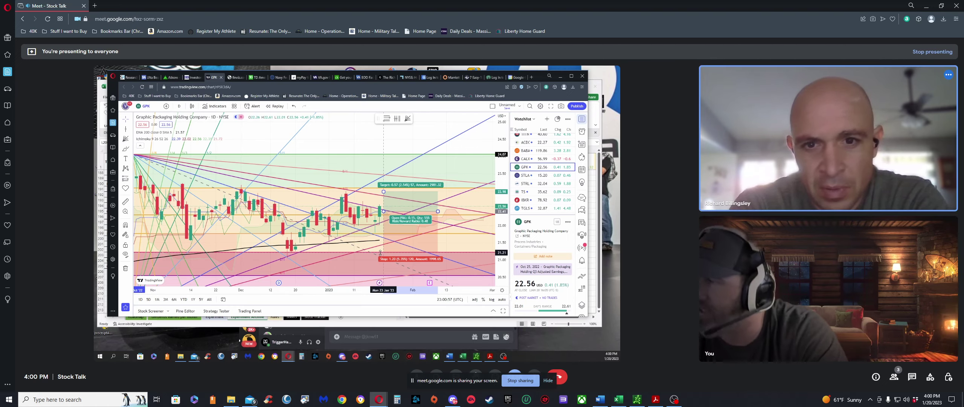
pyautogui.moveTo(381, 253); pyautogui.dragTo(385, 236)
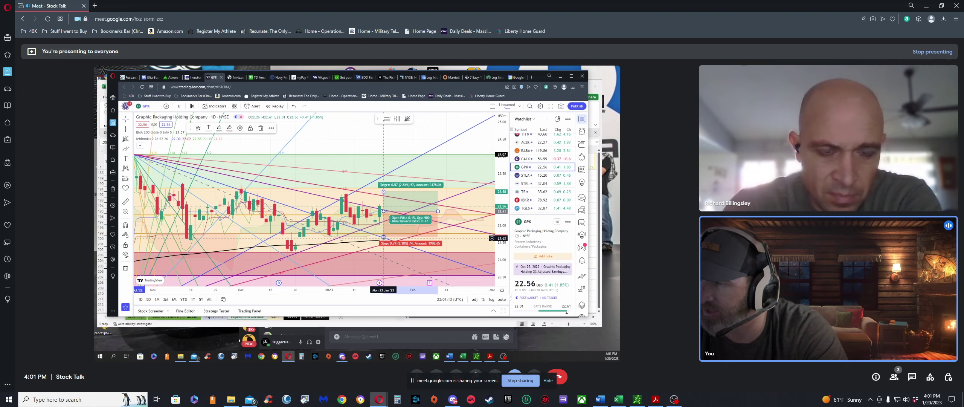
pyautogui.moveTo(383, 238); pyautogui.dragTo(388, 234)
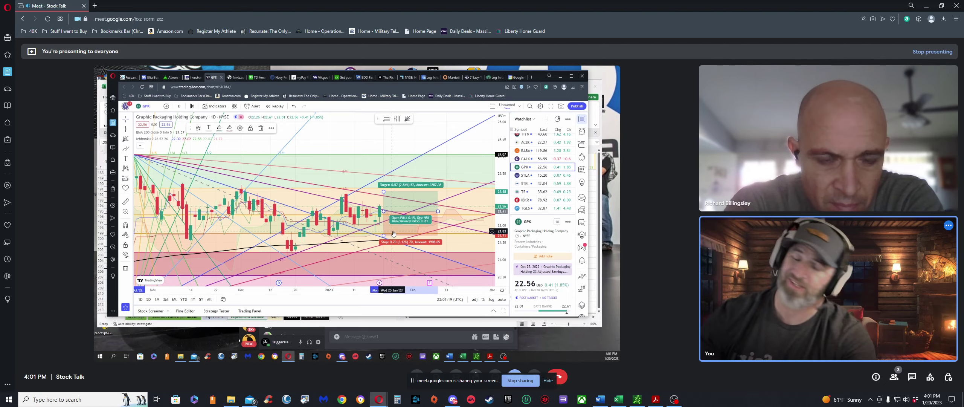
pyautogui.press('Delete')
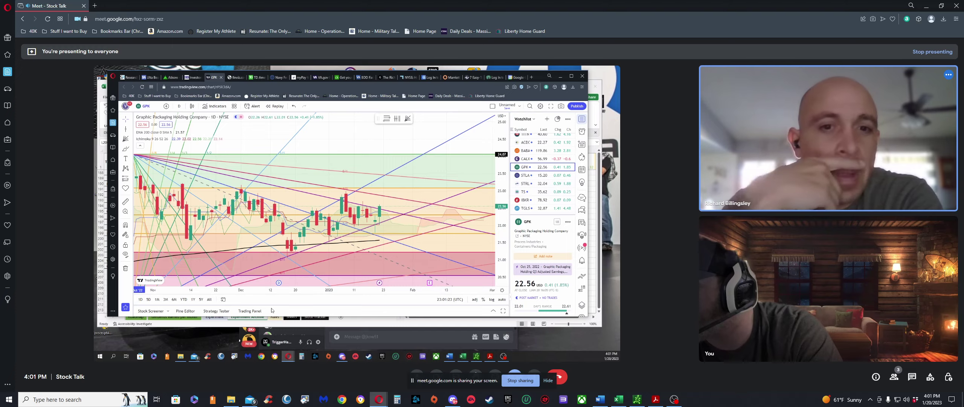
pyautogui.click(637, 399)
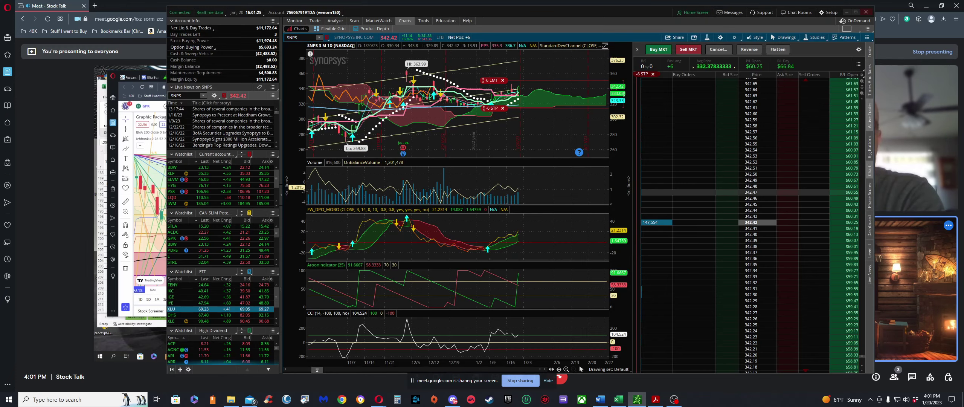
pyautogui.click(655, 399)
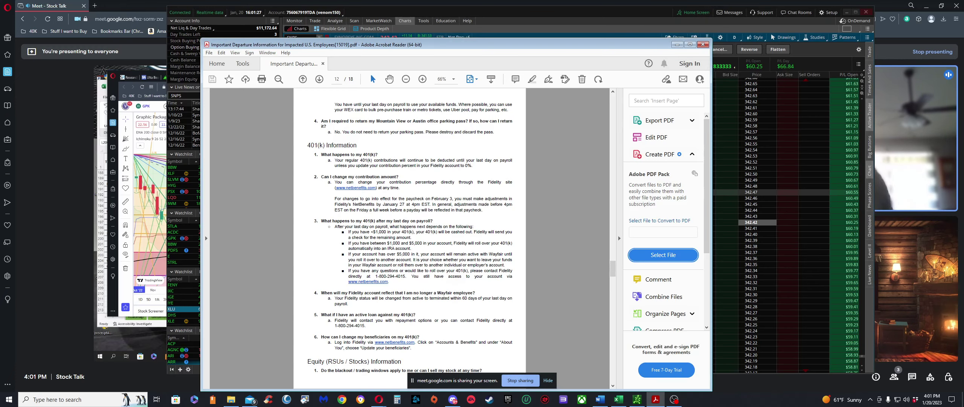
pyautogui.click(60, 128)
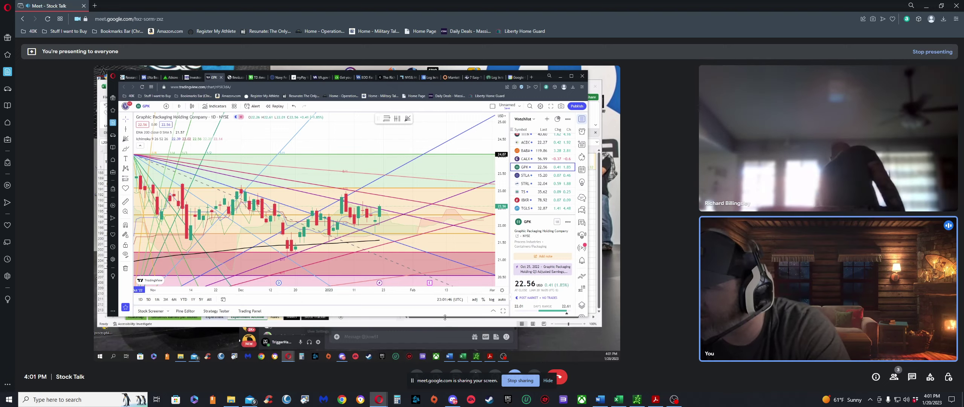
# Switch to the Excel trade tracker to check the Experiment sheet's stock entries, and return to the GPK chart
pyautogui.click(463, 355)
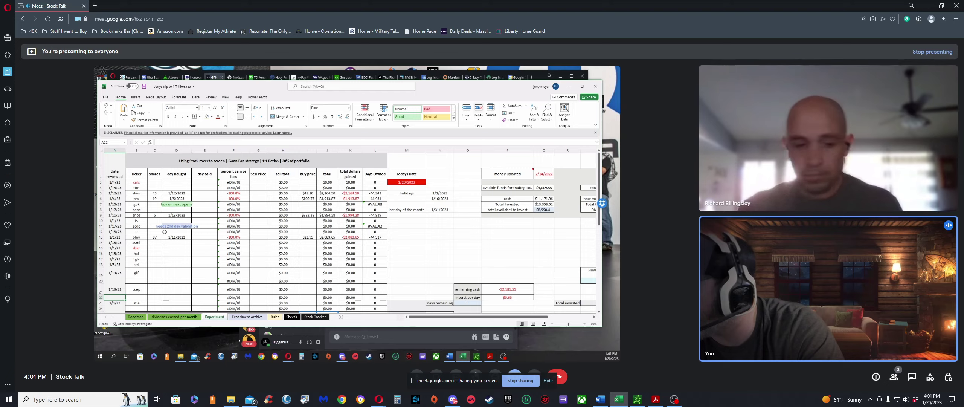
pyautogui.click(463, 356)
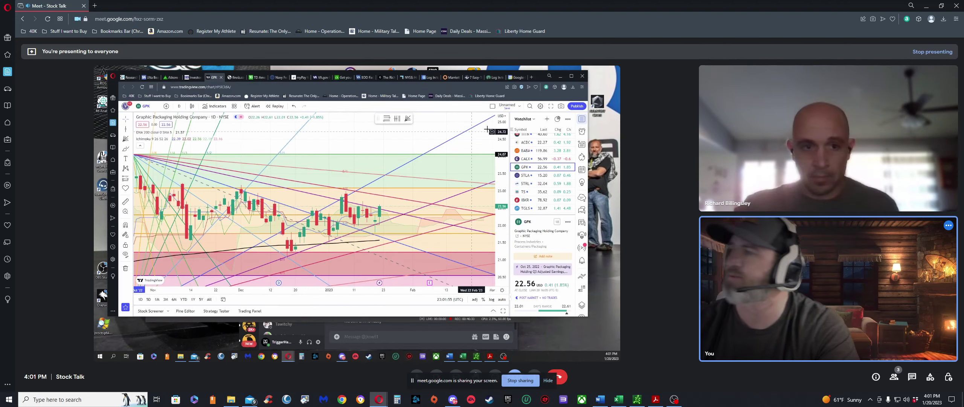